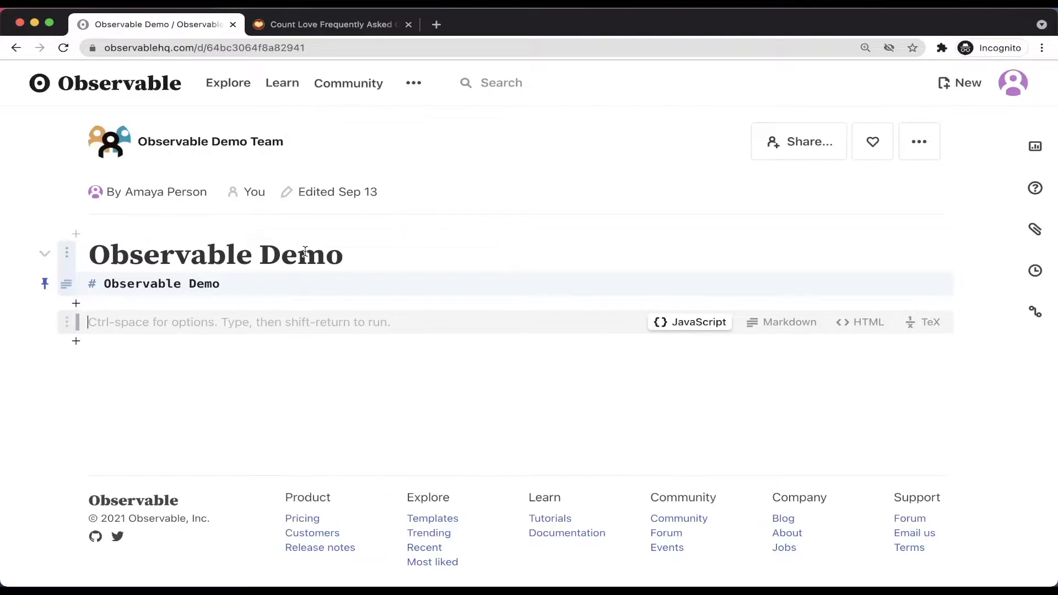
Switch to the Count Love FAQ page and download the full export of protest events as a CSV file
{"action": "left_click", "coordinate": [323, 29]}
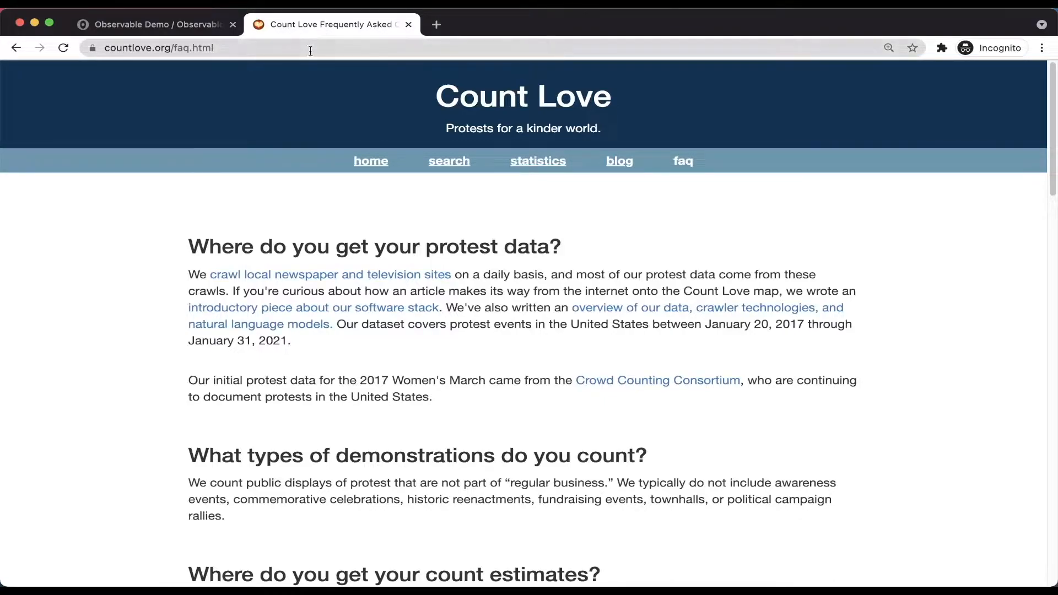
{"action": "scroll", "coordinate": [299, 82], "scroll_direction": "down", "scroll_amount": 6}
{"action": "scroll", "coordinate": [299, 83], "scroll_direction": "down", "scroll_amount": 2}
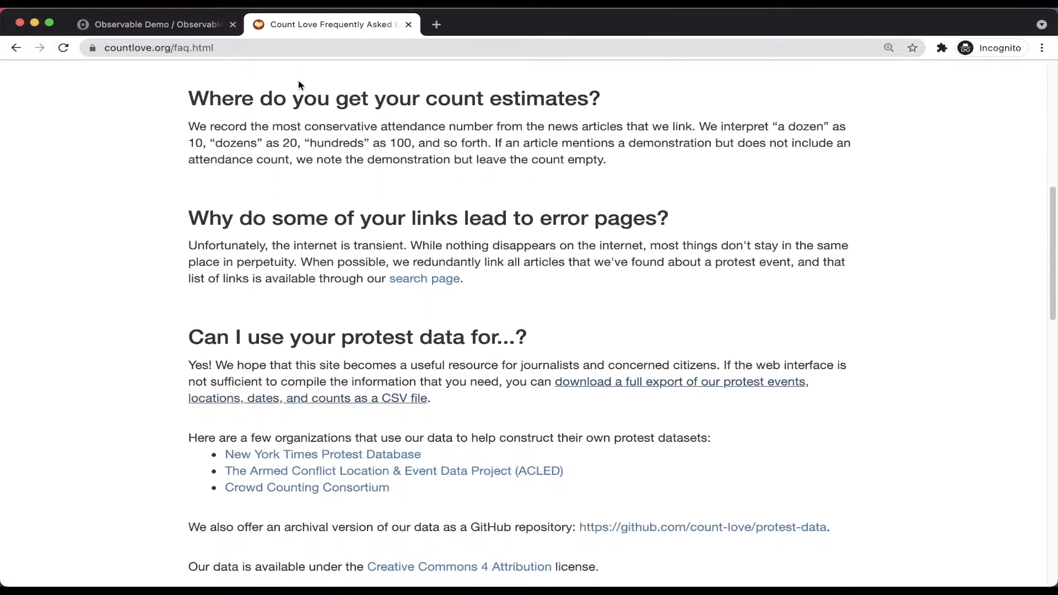
{"action": "left_click", "coordinate": [577, 389]}
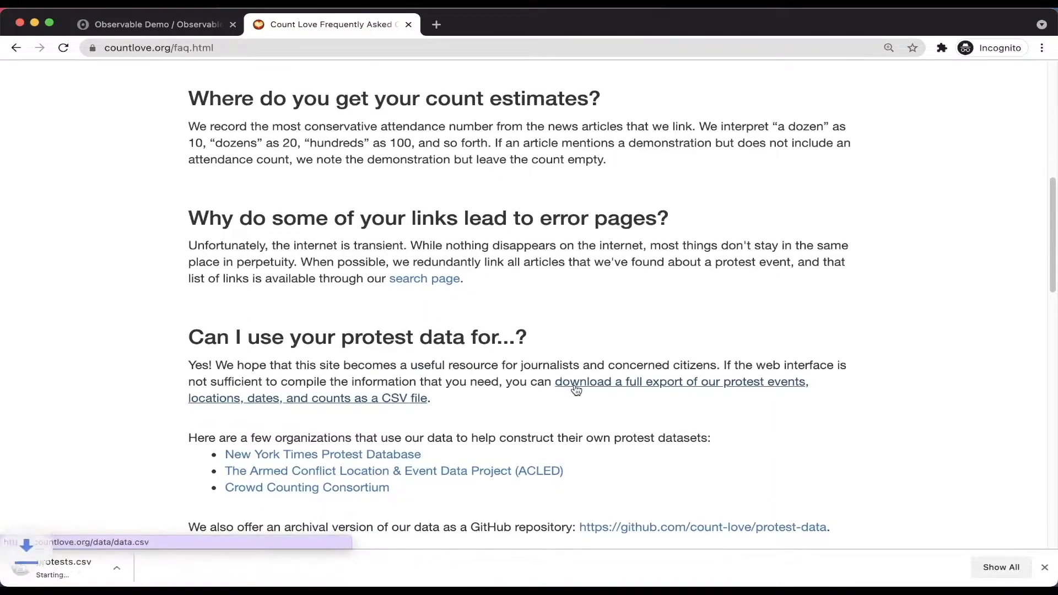
Return to the Observable Demo notebook, attach the downloaded protests.csv to it, and dismiss the browser's download bar
{"action": "key", "text": "ctrl+shift+Tab"}
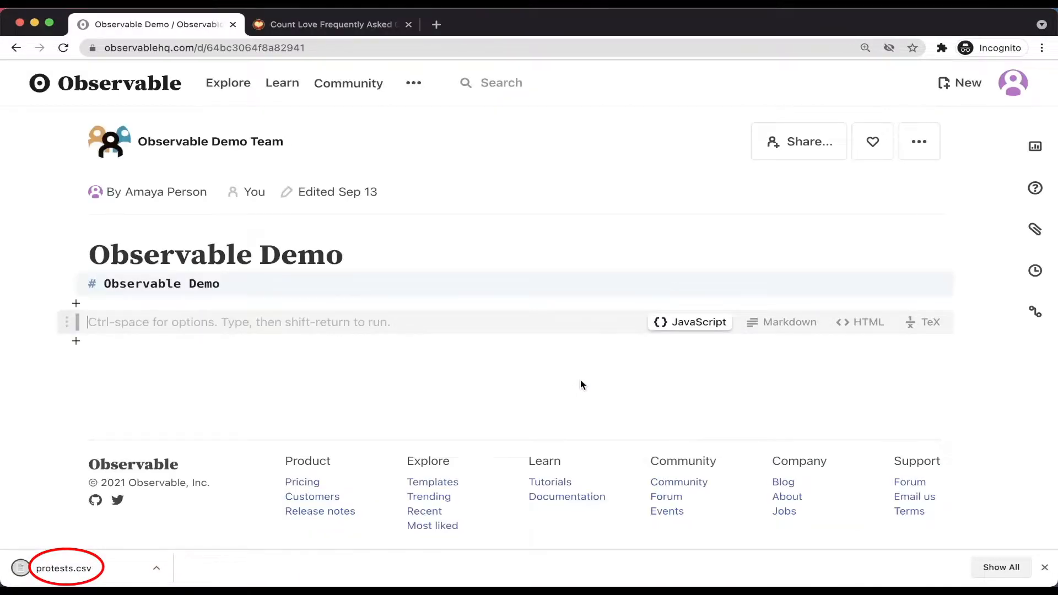
{"action": "left_click", "coordinate": [1024, 241]}
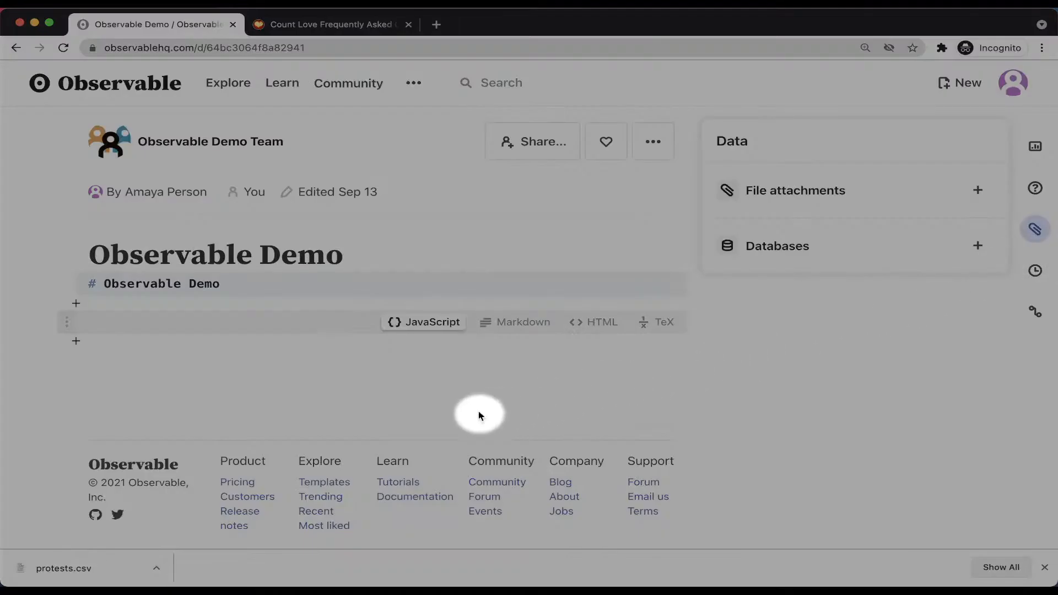
{"action": "left_click_drag", "start_coordinate": [142, 567], "coordinate": [768, 186]}
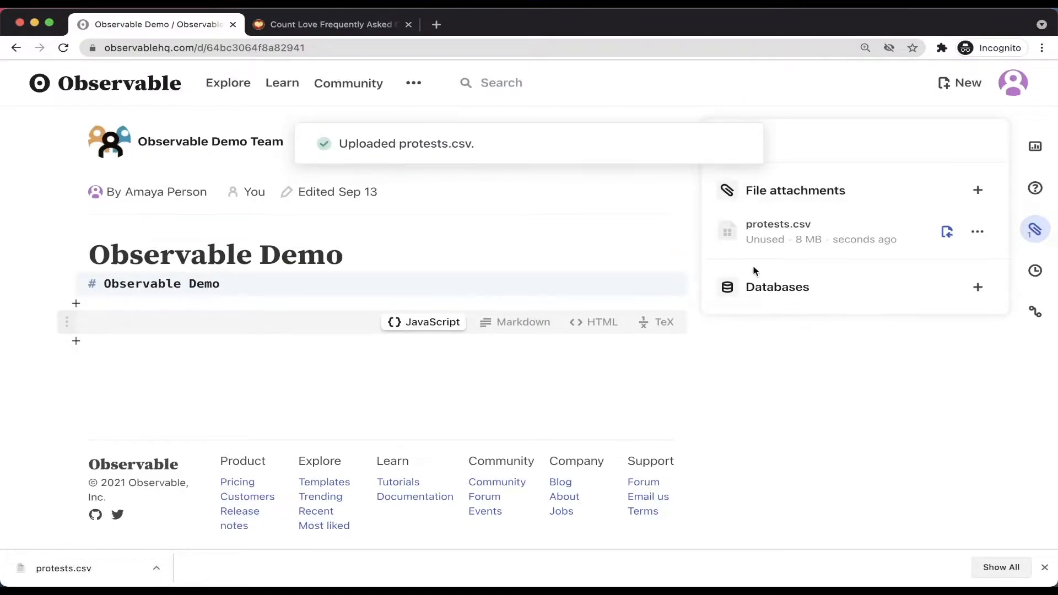
{"action": "left_click", "coordinate": [1044, 567]}
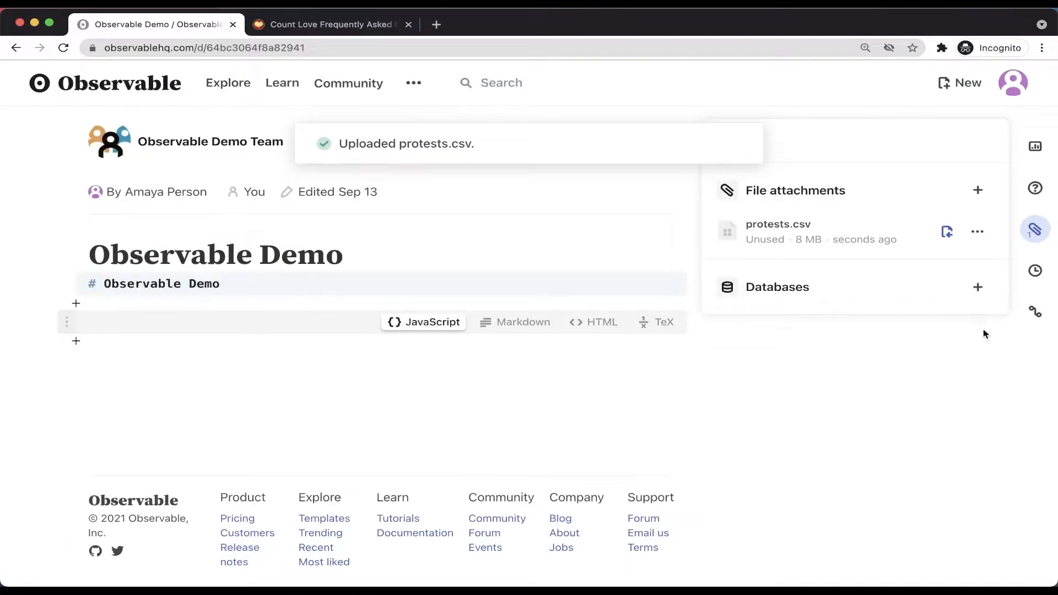
Insert the protests.csv attachment into the empty cell, name it data, add the option {typed:true}, and run it
{"action": "left_click", "coordinate": [947, 232]}
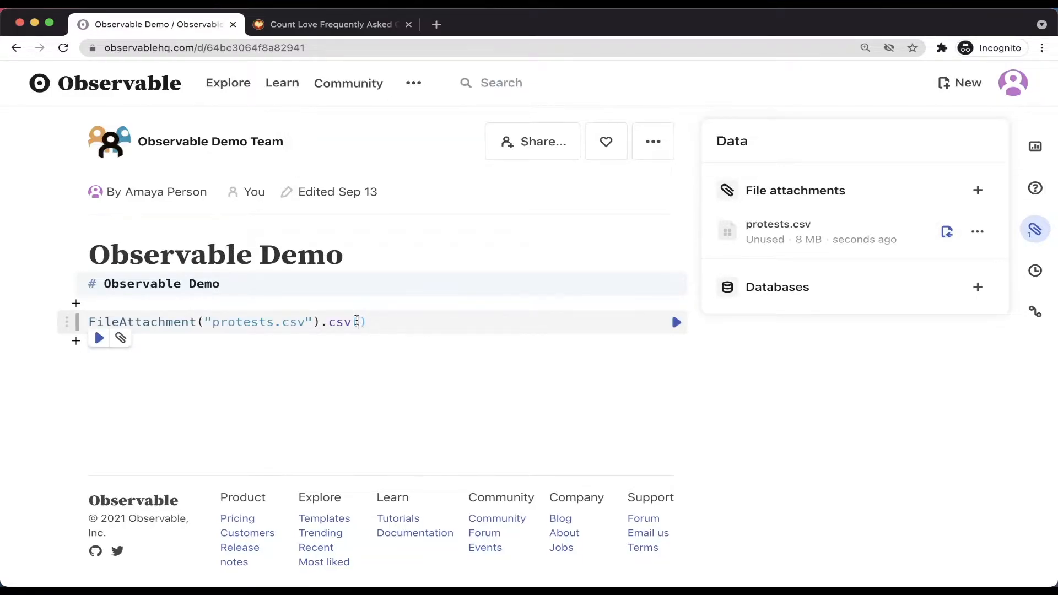
{"action": "type", "text": "{typed:true"}
{"action": "key", "text": "super+Left"}
{"action": "type", "text": "data ="}
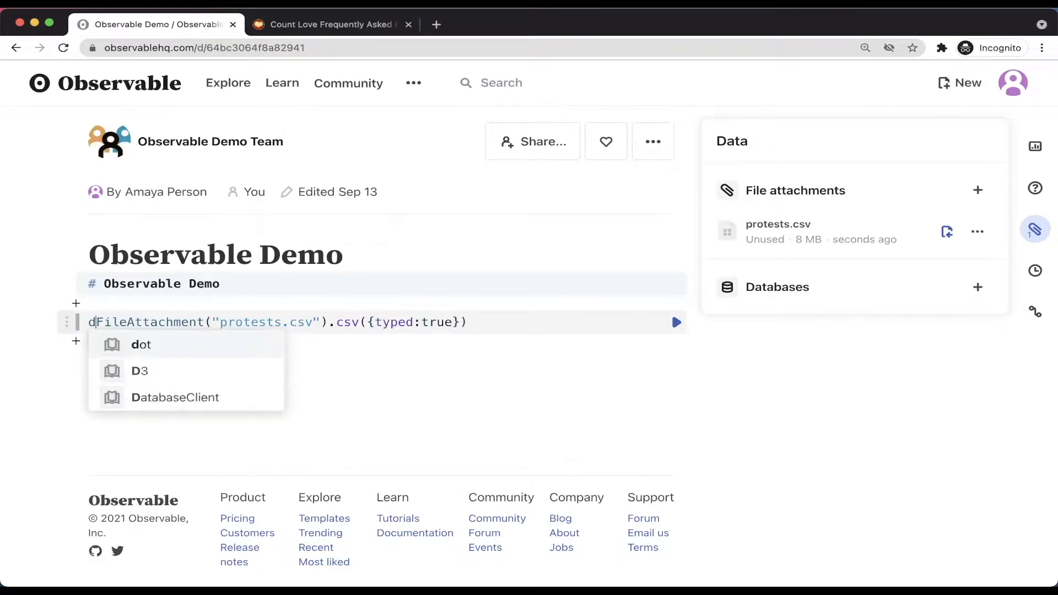
{"action": "key", "text": "shift+Return"}
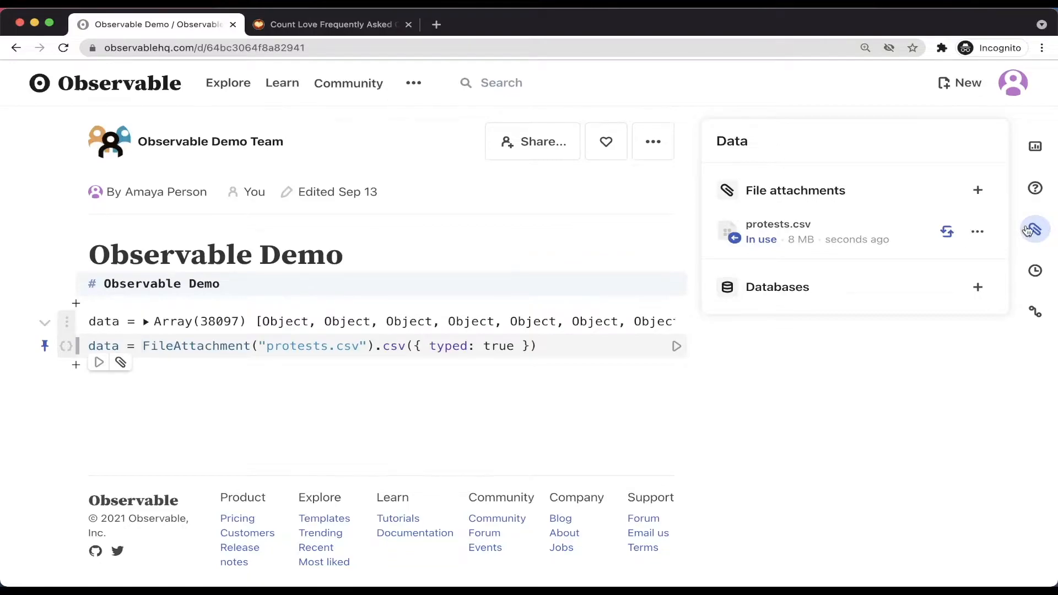
Insert a Table input snippet with data as its source, run the cell, and close the snippets pane
{"action": "left_click", "coordinate": [1034, 154]}
{"action": "scroll", "coordinate": [936, 299], "scroll_direction": "down", "scroll_amount": 2}
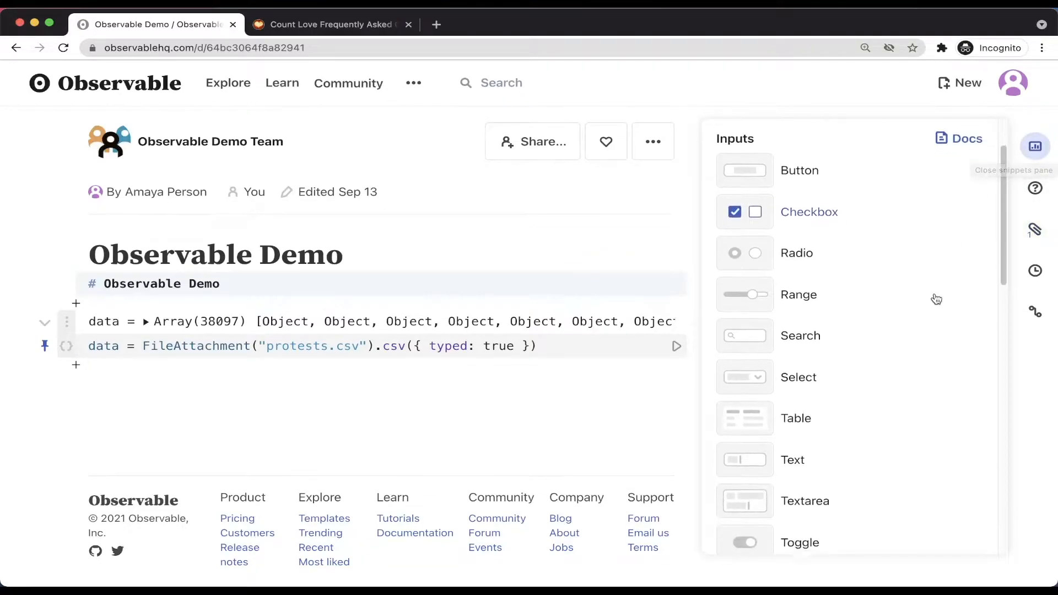
{"action": "left_click", "coordinate": [811, 422]}
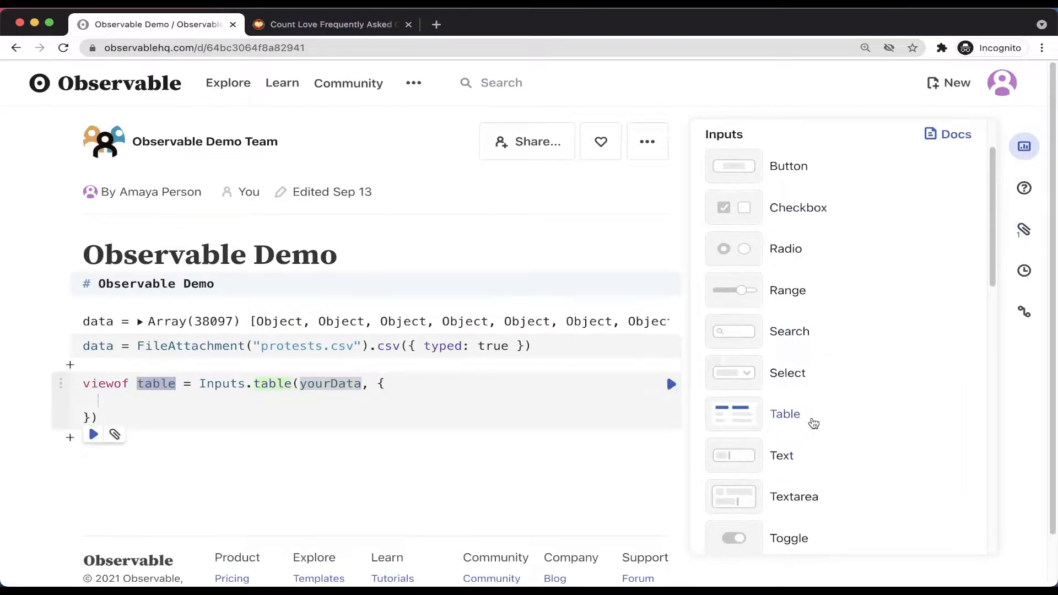
{"action": "key", "text": "Tab"}
{"action": "type", "text": "data"}
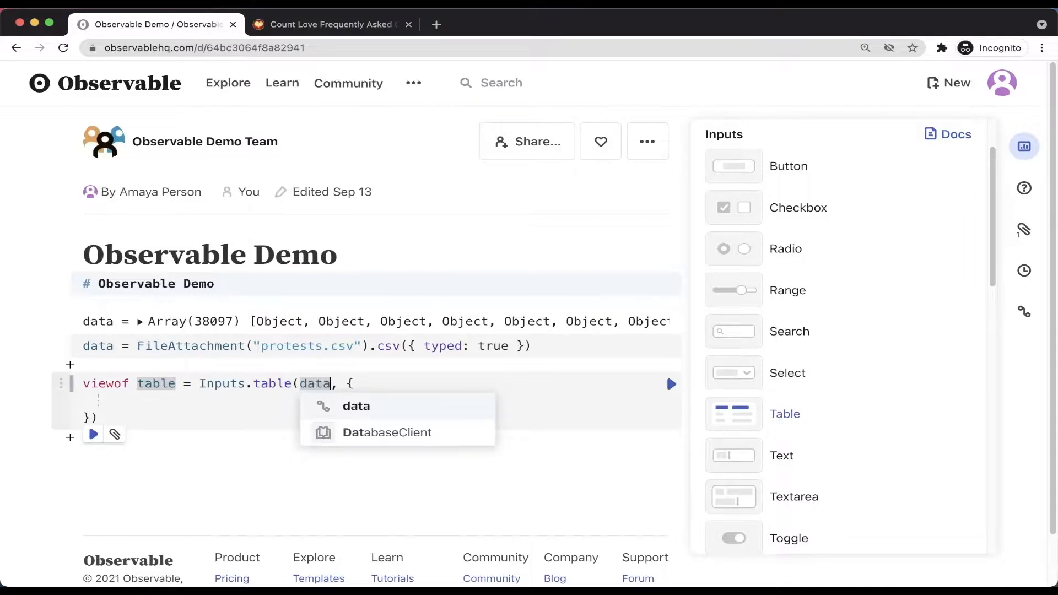
{"action": "key", "text": "shift+Return"}
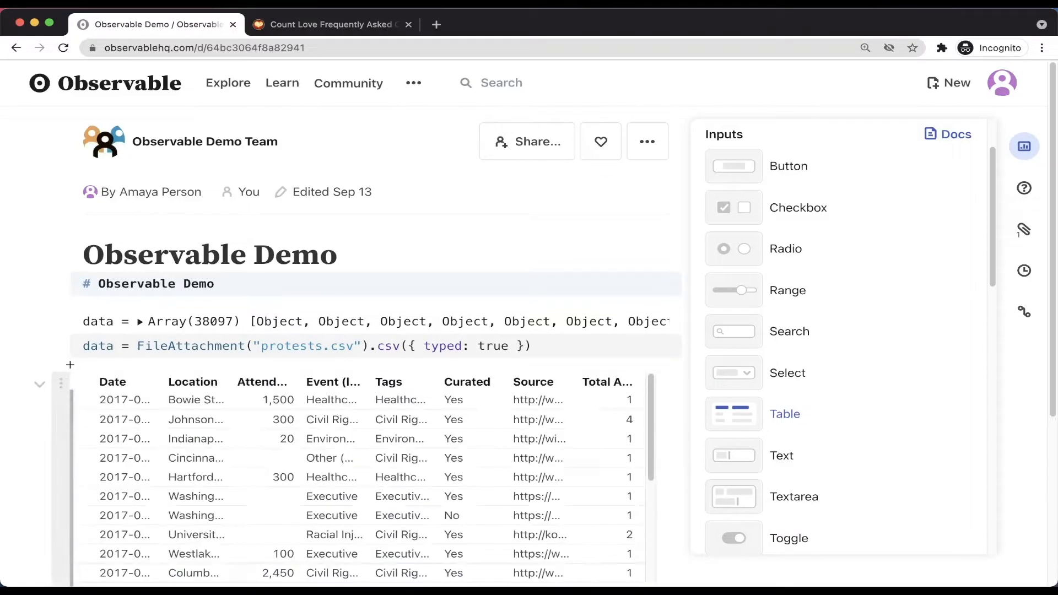
{"action": "left_click", "coordinate": [1010, 145]}
Sort the data table by Attendees in descending order
{"action": "scroll", "coordinate": [979, 234], "scroll_direction": "down", "scroll_amount": 5}
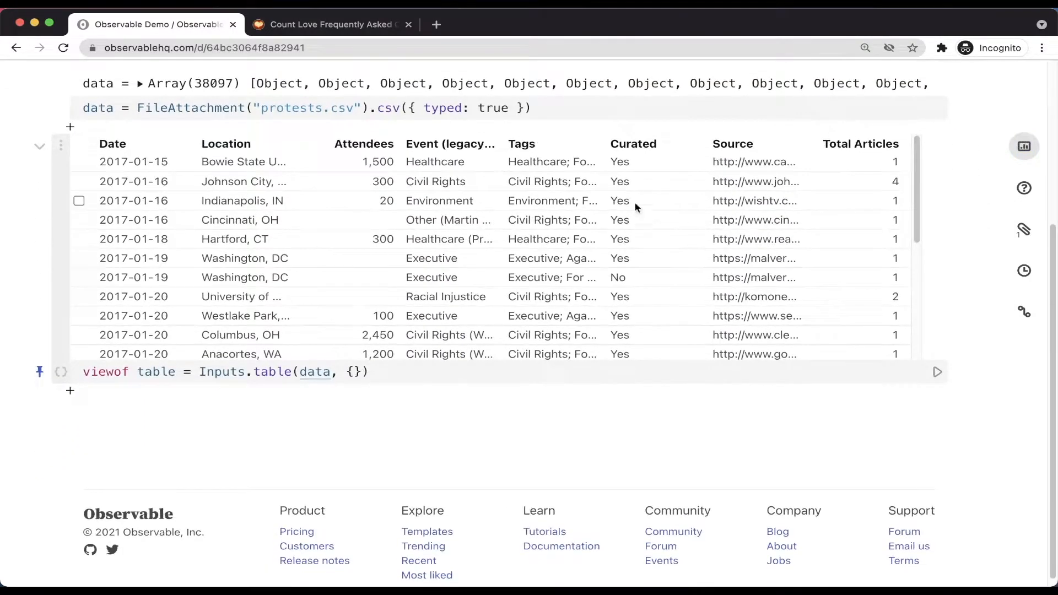
{"action": "left_click", "coordinate": [372, 143]}
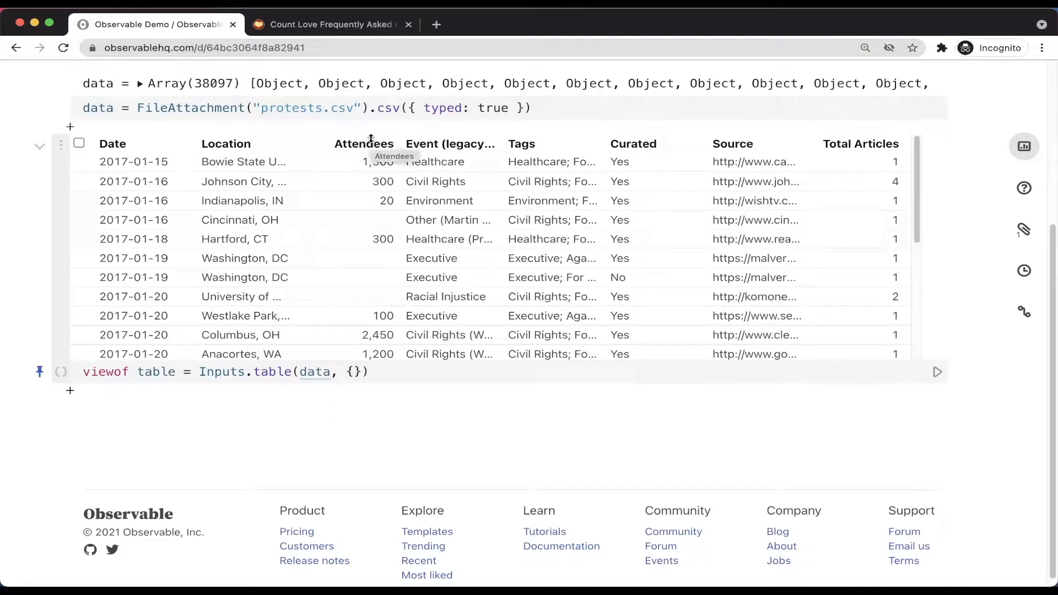
{"action": "left_click", "coordinate": [371, 140]}
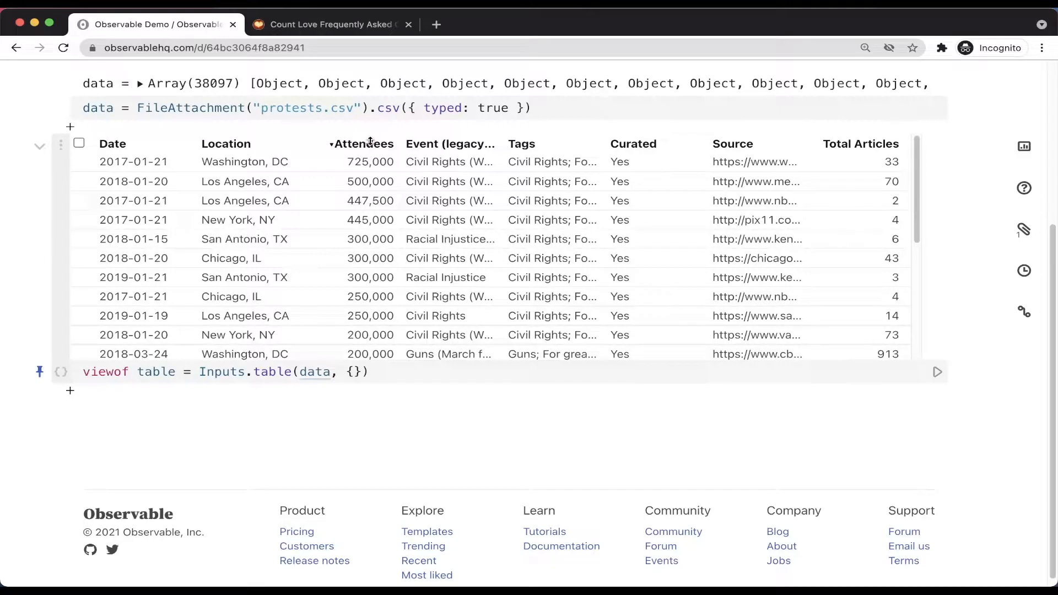
{"action": "left_click", "coordinate": [70, 392]}
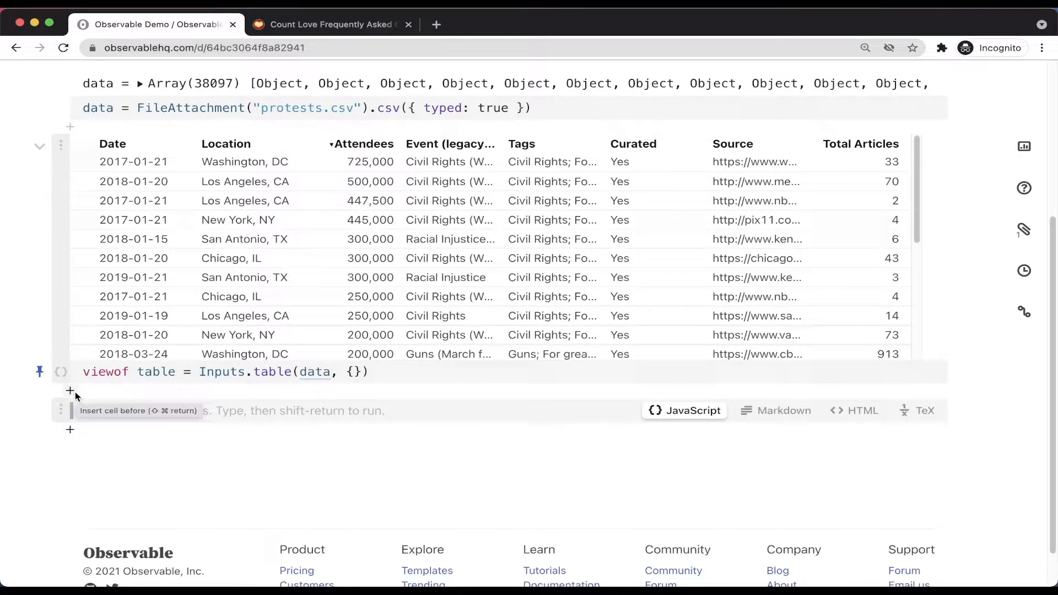
{"action": "type", "text": "im"}
{"action": "key", "text": "Return"}
{"action": "type", "text": "SummaryTable"}
{"action": "key", "text": "Tab"}
{"action": "type", "text": "observablehq"}
{"action": "key", "text": "Tab"}
{"action": "type", "text": "summary-table"}
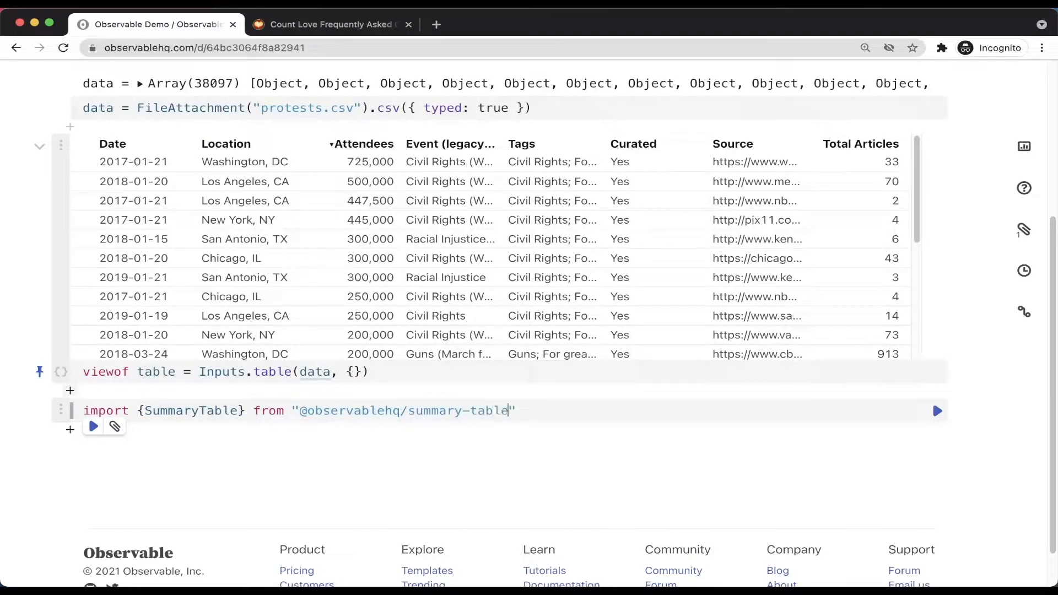
{"action": "key", "text": "shift+Return"}
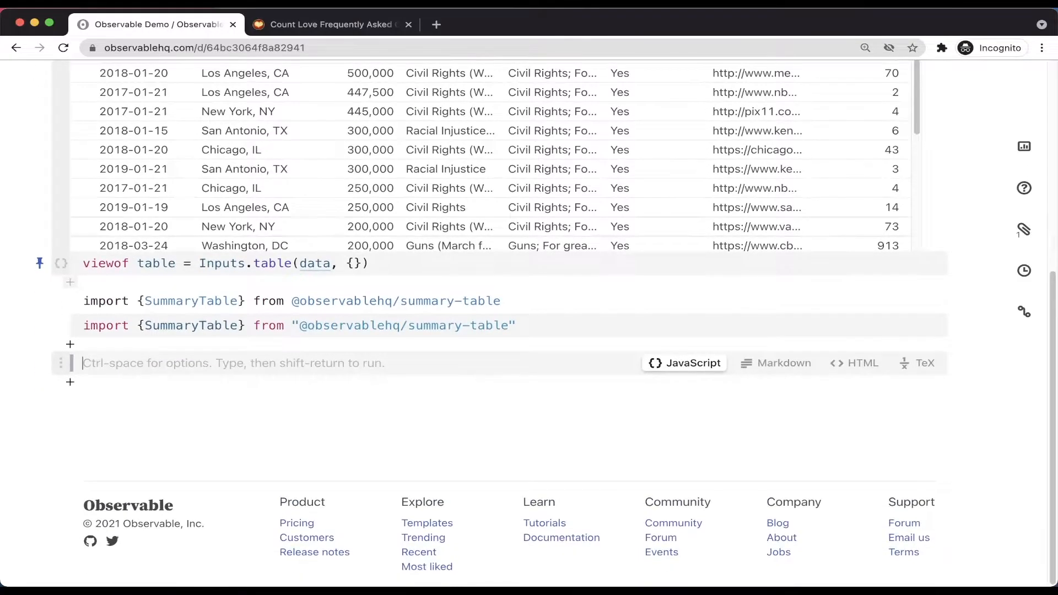
Run SummaryTable(data) in the new cell and inspect the category breakdown of the Tags column
{"action": "type", "text": "SummaryTable(data)"}
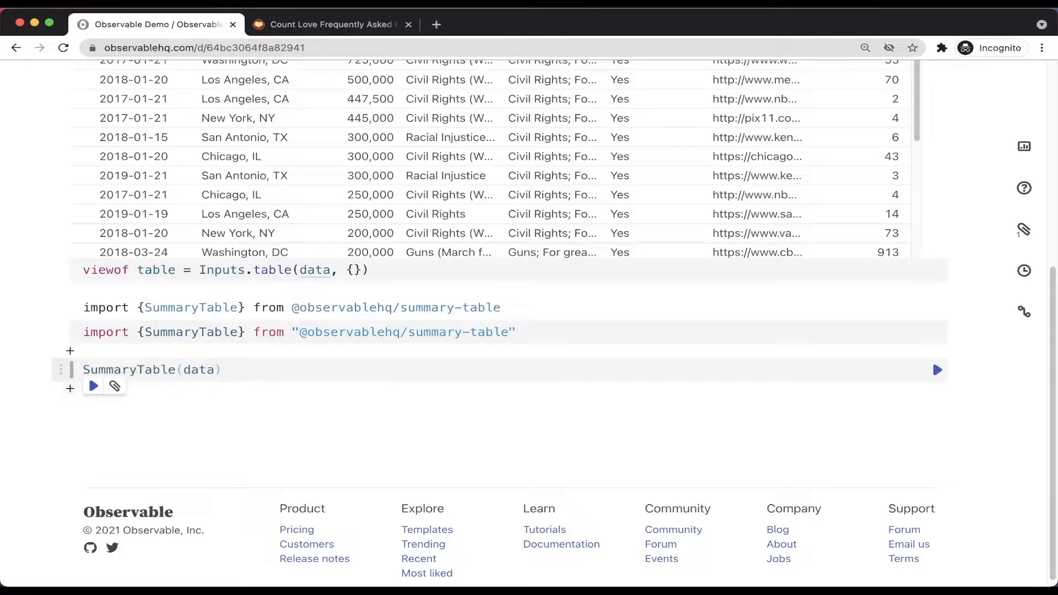
{"action": "key", "text": "shift+Return"}
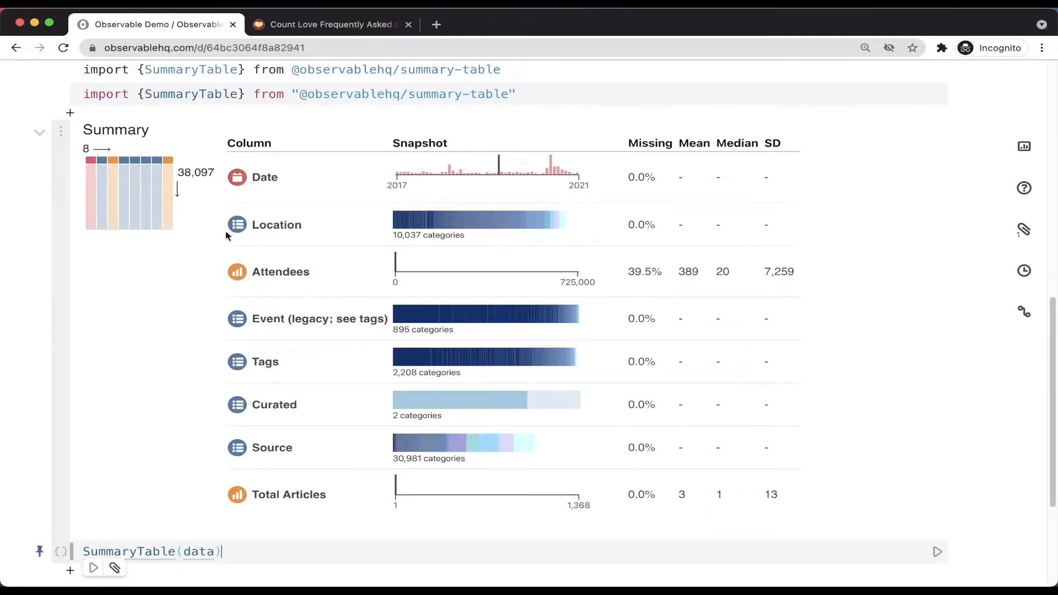
{"action": "mouse_move", "coordinate": [407, 365]}
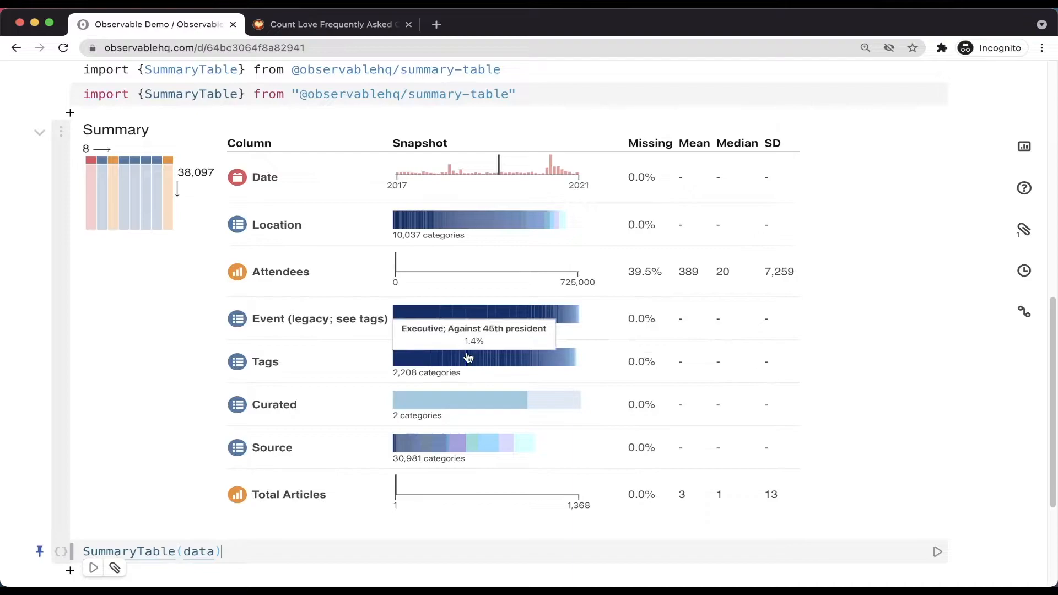
Add a Markdown cell below the summary table with the heading "## Data Wrangling" and run it
{"action": "scroll", "coordinate": [468, 358], "scroll_direction": "down", "scroll_amount": 3}
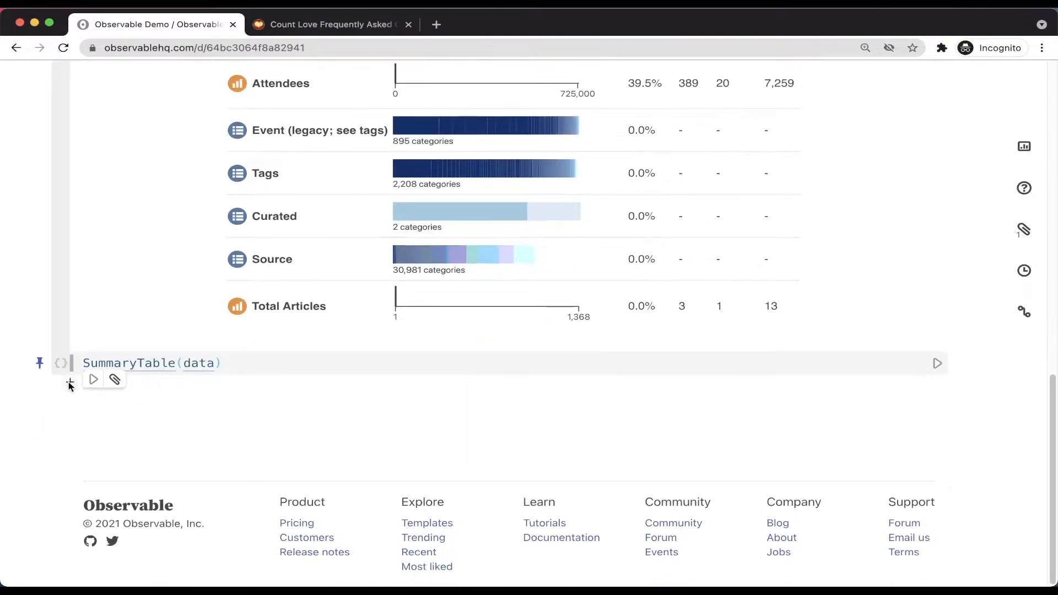
{"action": "left_click", "coordinate": [70, 382]}
{"action": "left_click", "coordinate": [776, 401]}
{"action": "type", "text": "## Data "}
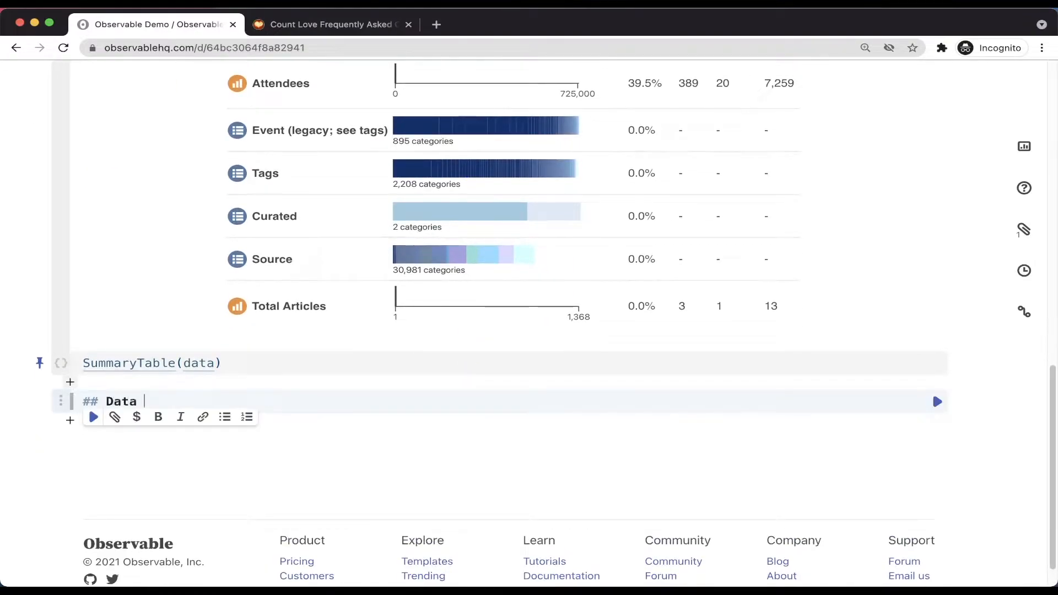
{"action": "type", "text": "Wrangling"}
{"action": "key", "text": "shift+Return"}
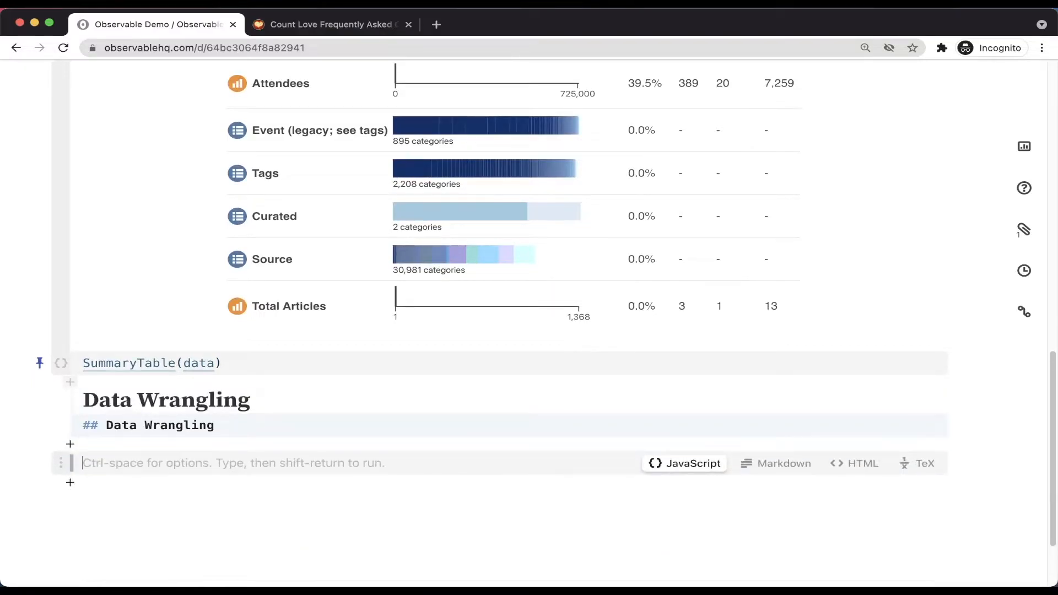
Define formatted as aq.from(data) with category derived by aq.op.split(d.Tags, ";")[0], append .objects(), and run the cell
{"action": "scroll", "coordinate": [108, 376], "scroll_direction": "down", "scroll_amount": 2}
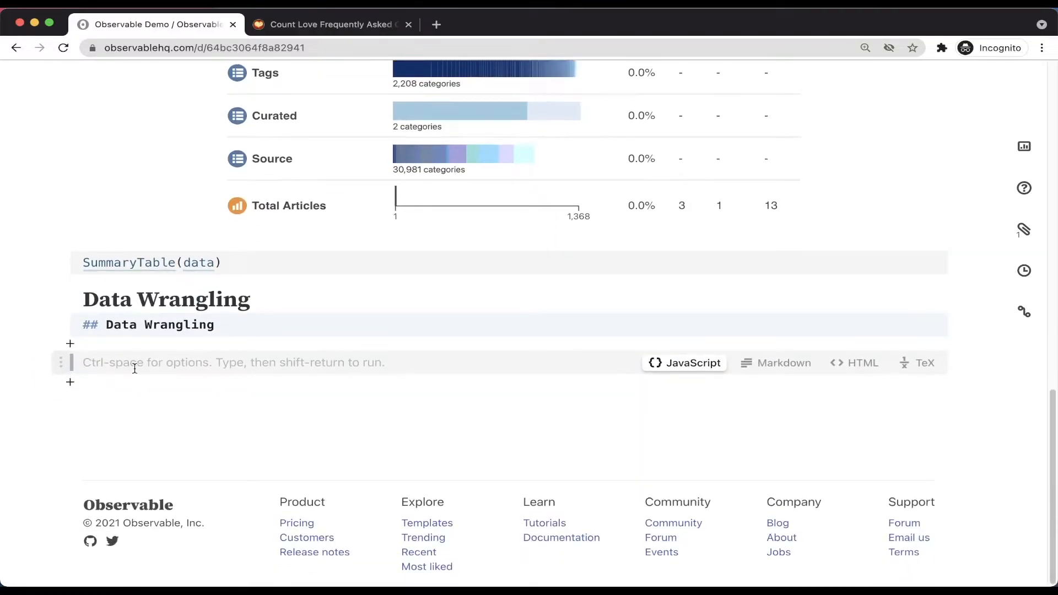
{"action": "type", "text": "format"}
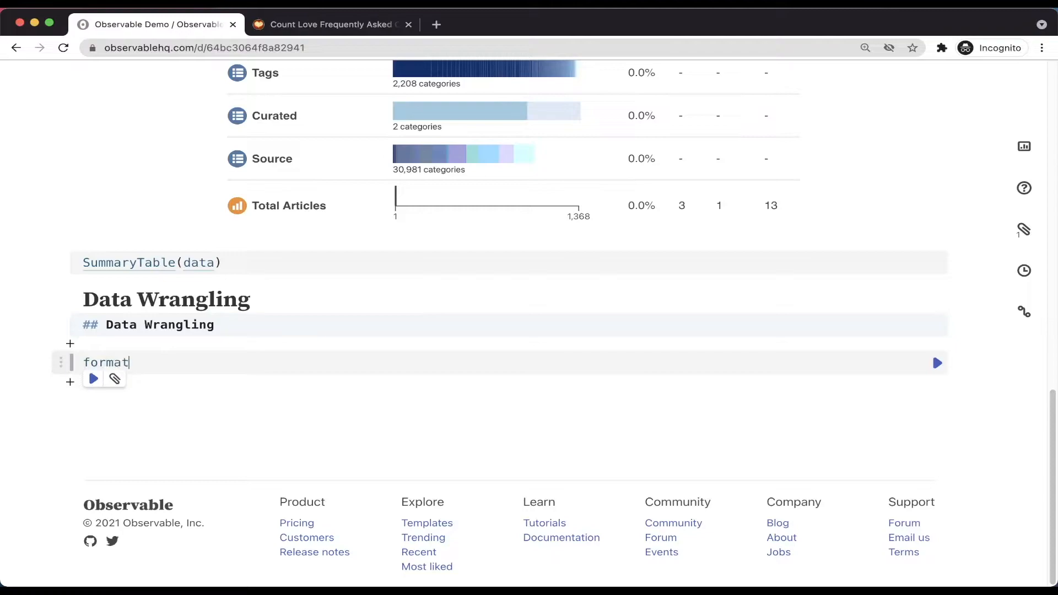
{"action": "type", "text": "ted = aq.from(data)"}
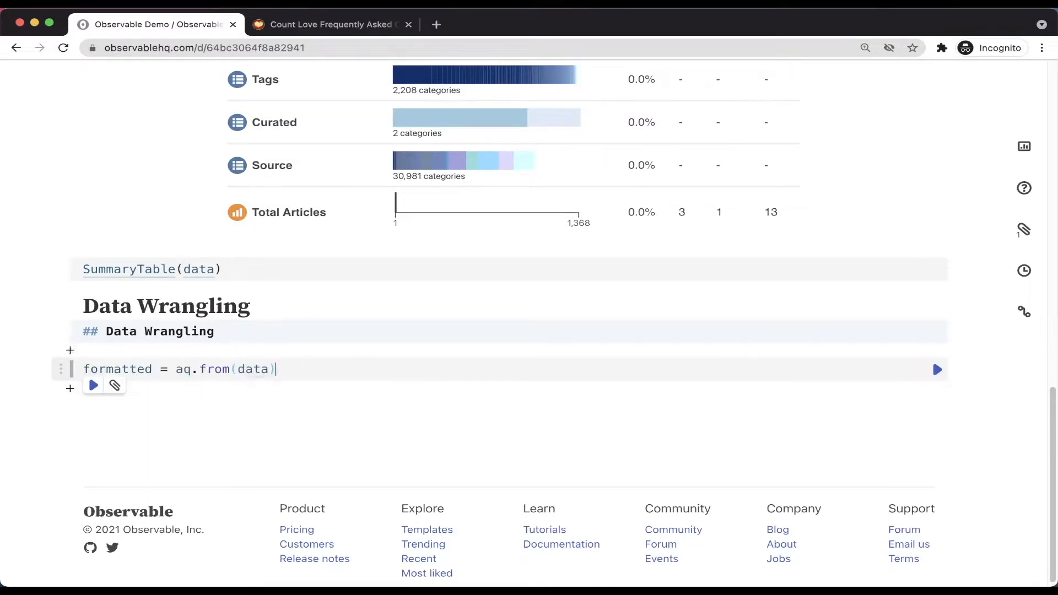
{"action": "key", "text": "Return"}
{"action": "type", "text": ".d"}
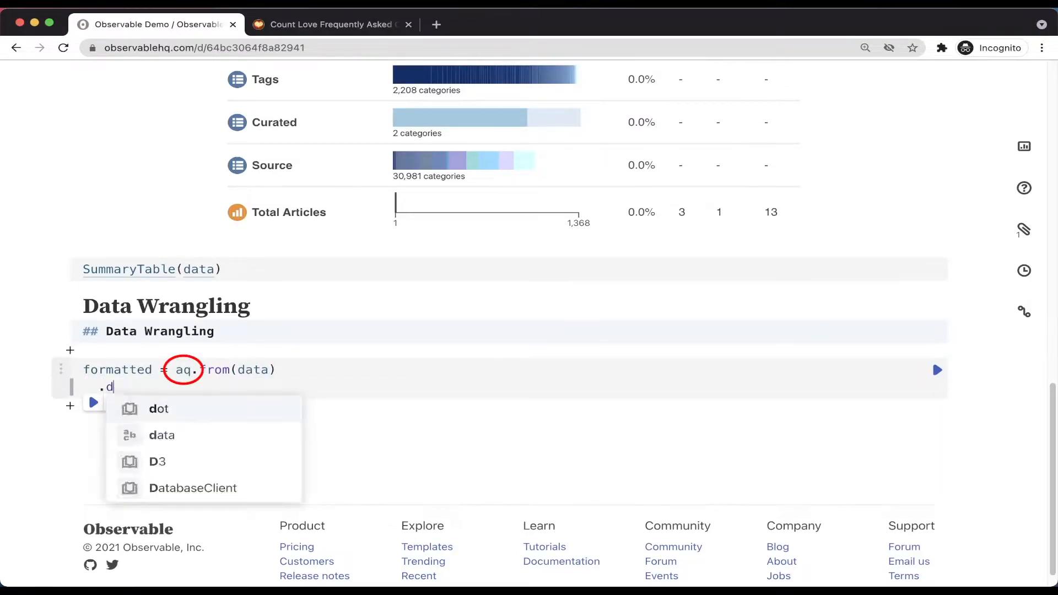
{"action": "type", "text": "erive({category: d ="}
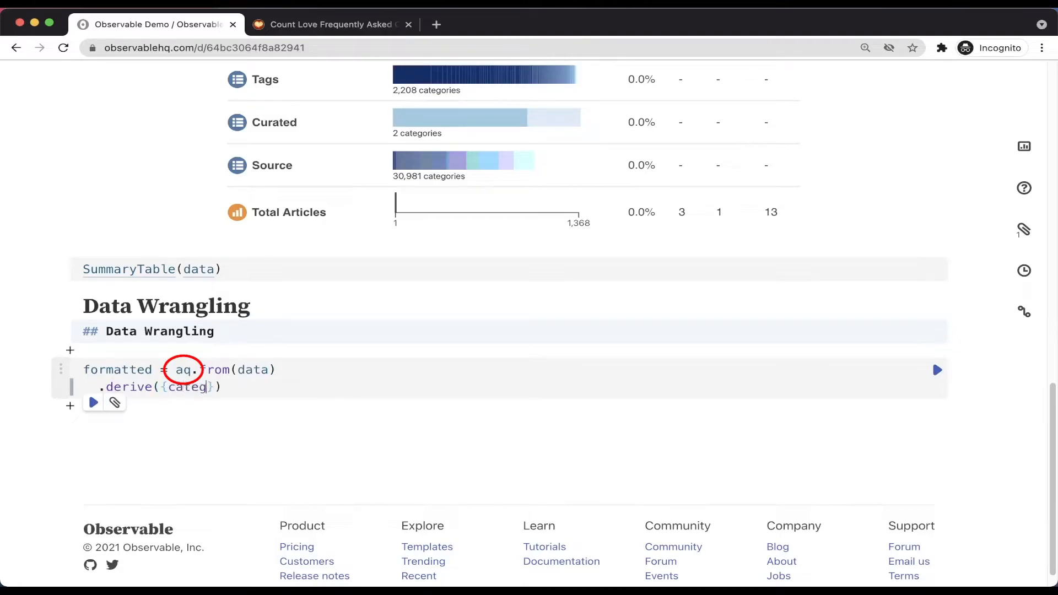
{"action": "type", "text": "> aq.op.sp"}
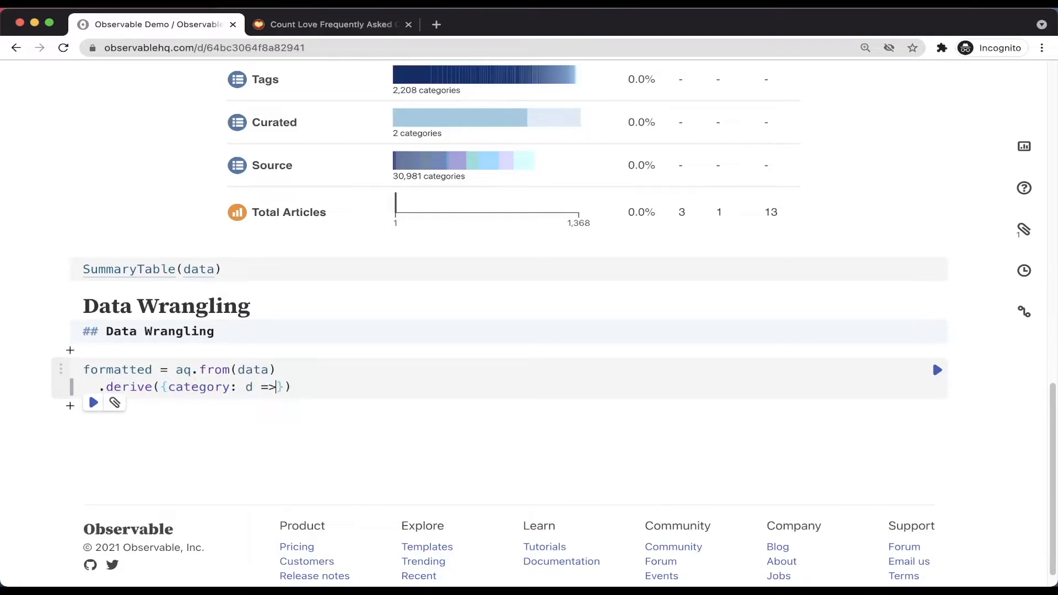
{"action": "type", "text": "lit("}
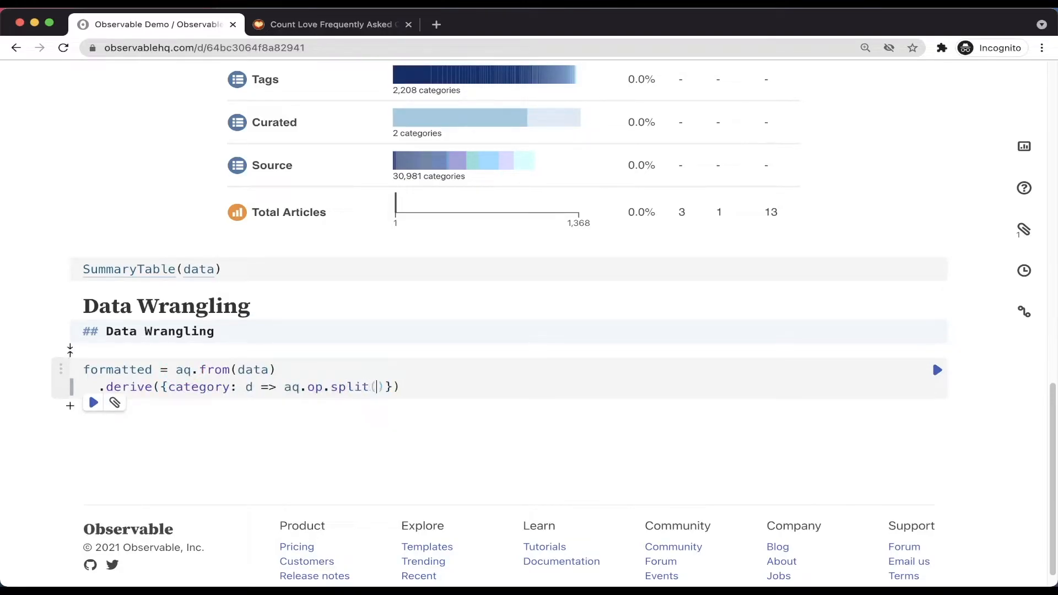
{"action": "type", "text": "d.Tags, \";\")[0]"}
{"action": "key", "text": "End"}
{"action": "key", "text": "Return"}
{"action": "type", "text": ".objects()"}
{"action": "key", "text": "shift+Return"}
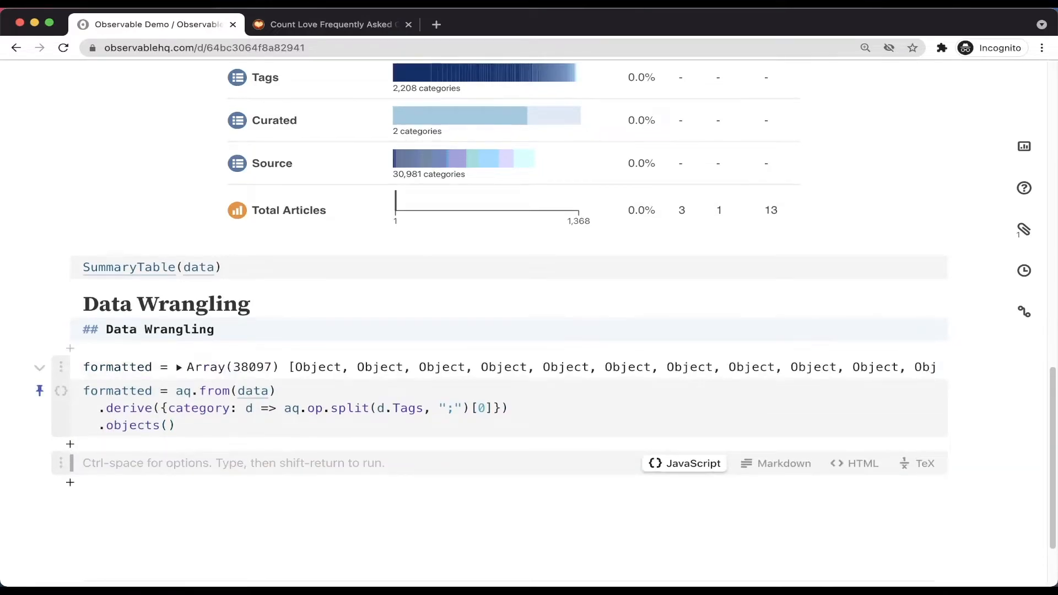
Replace data with formatted as the argument of the SummaryTable cell
{"action": "double_click", "coordinate": [113, 397]}
{"action": "key", "text": "ctrl+c"}
{"action": "double_click", "coordinate": [202, 273]}
{"action": "key", "text": "ctrl+v"}
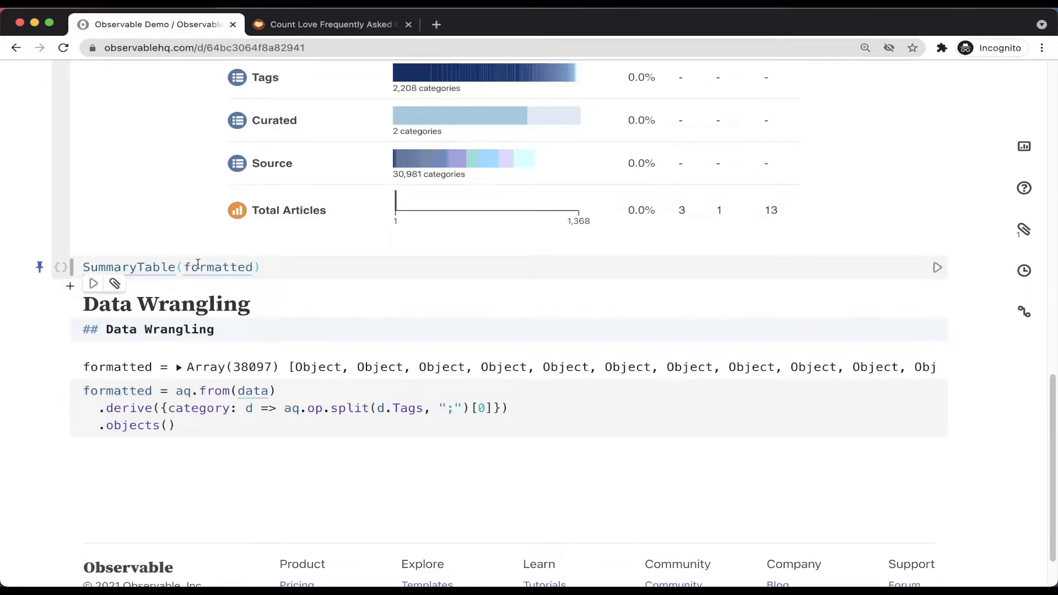
Run the SummaryTable(formatted) cell and inspect the breakdown of the derived category column
{"action": "key", "text": "shift+Return"}
{"action": "mouse_move", "coordinate": [411, 252]}
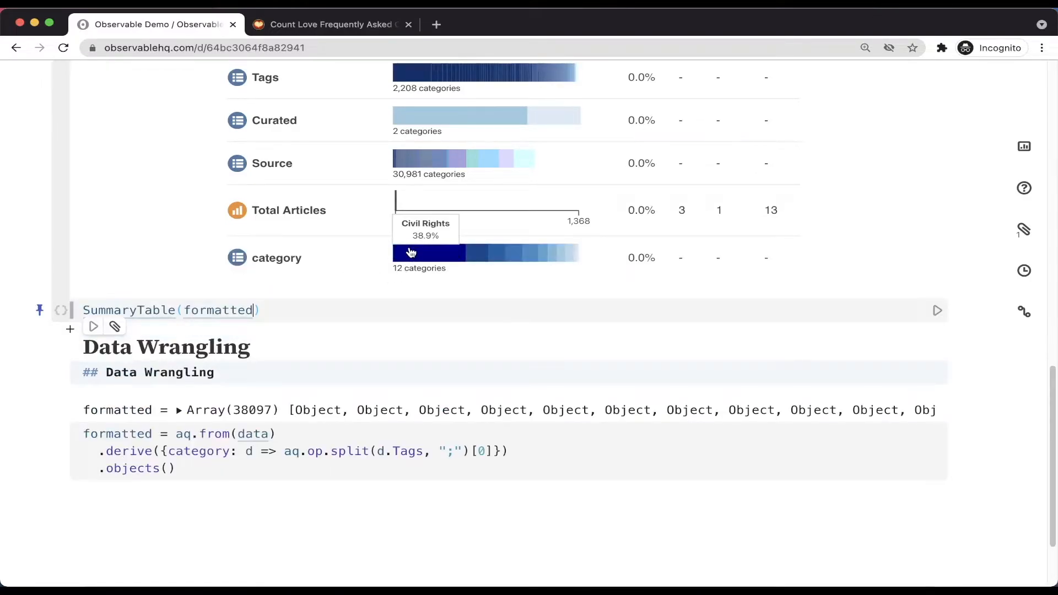
{"action": "mouse_move", "coordinate": [503, 250]}
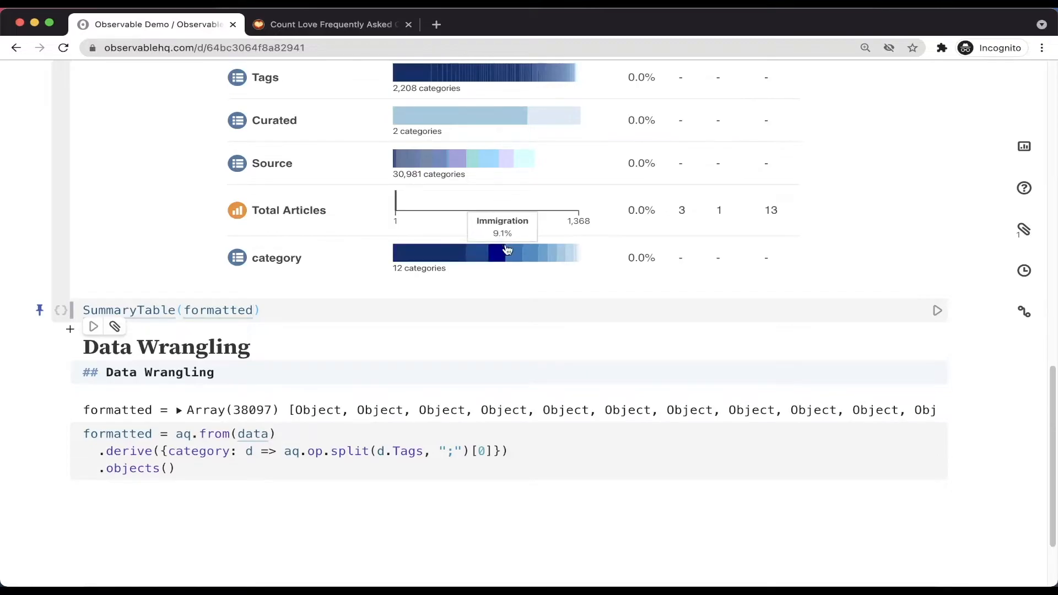
Add a Markdown cell below the formatted cell with the heading "## Visualization" and run it
{"action": "scroll", "coordinate": [526, 253], "scroll_direction": "down", "scroll_amount": 3}
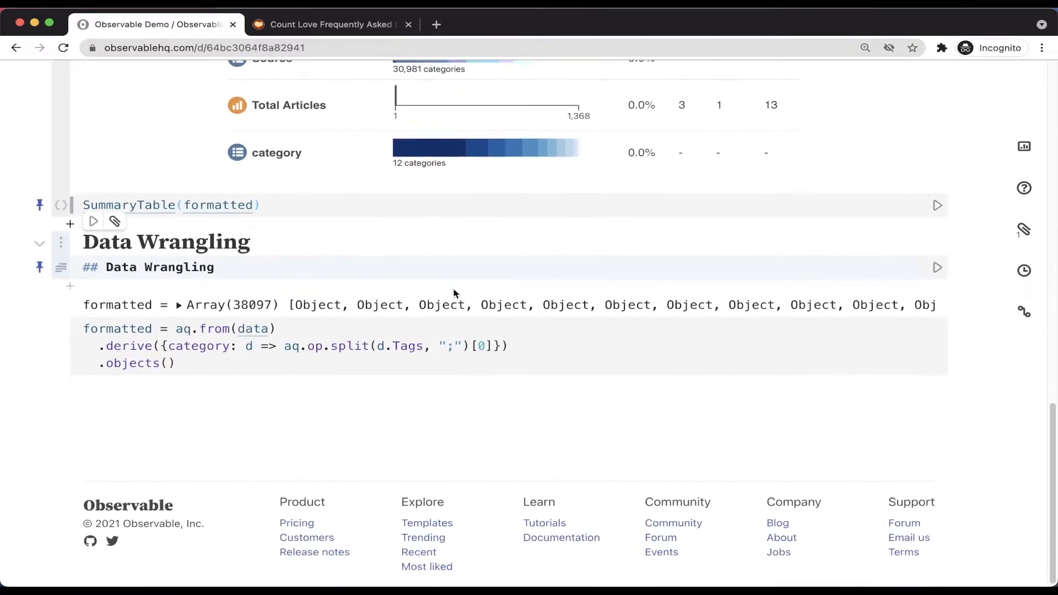
{"action": "left_click", "coordinate": [70, 382]}
{"action": "type", "text": "#"}
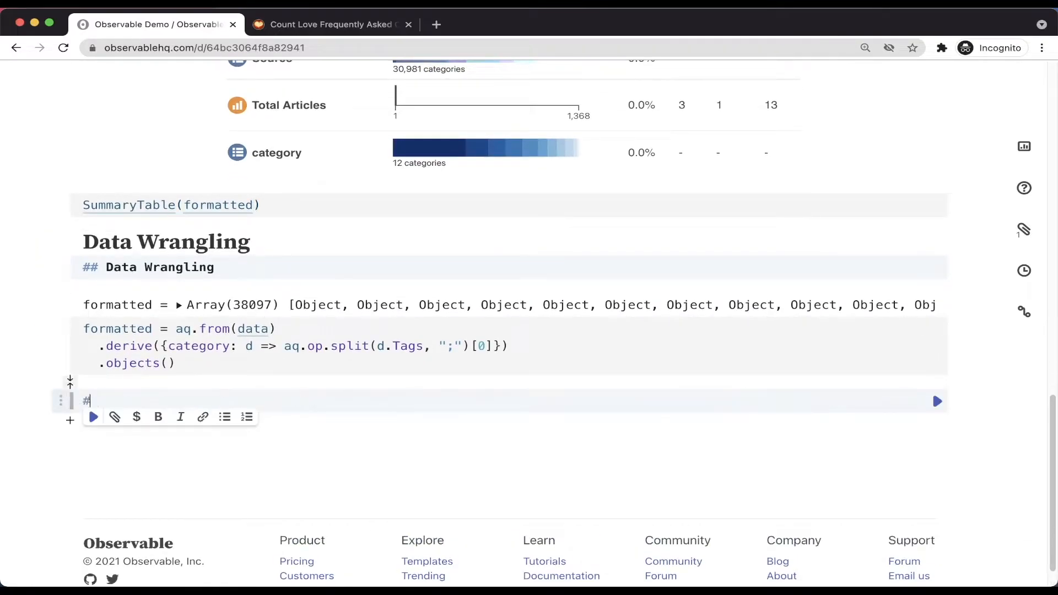
{"action": "type", "text": "# Visualization"}
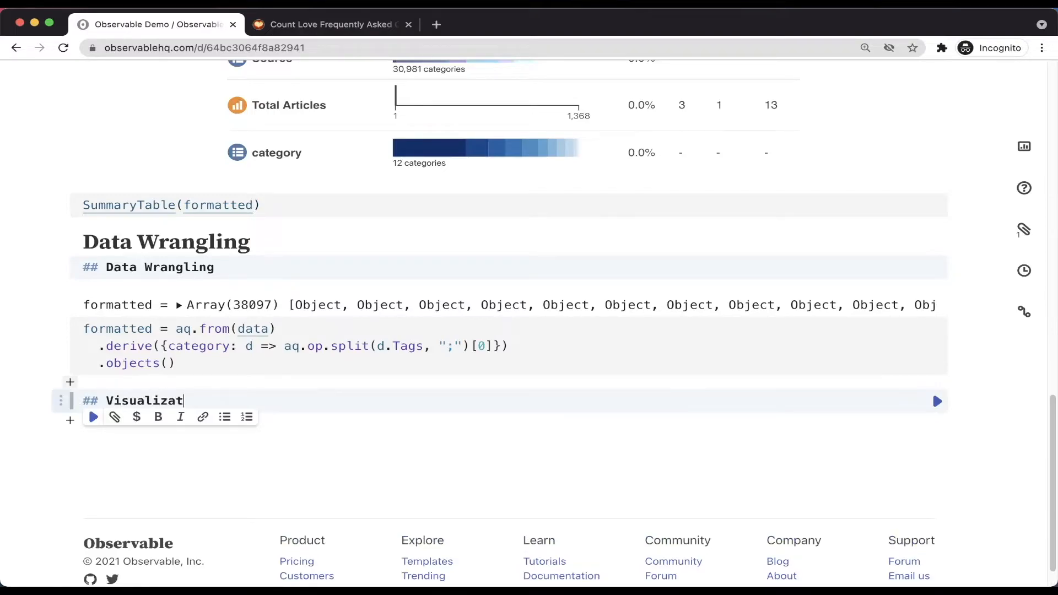
{"action": "key", "text": "shift+Return"}
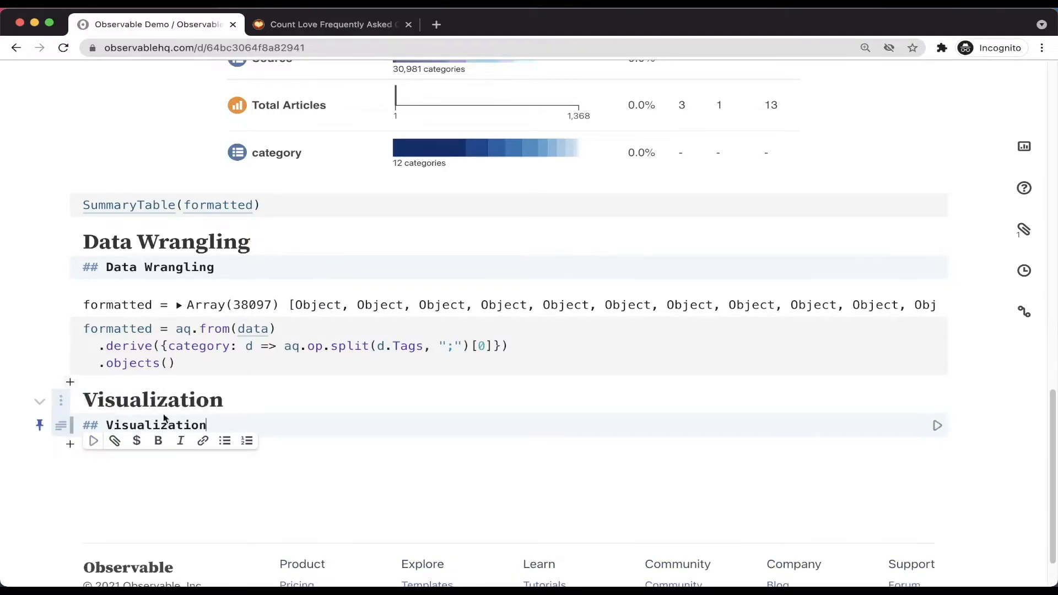
Insert the Tick chart snippet below the Visualization heading, using formatted as data and "Date" as x, and run it
{"action": "left_click", "coordinate": [1029, 147]}
{"action": "scroll", "coordinate": [856, 289], "scroll_direction": "down", "scroll_amount": 10}
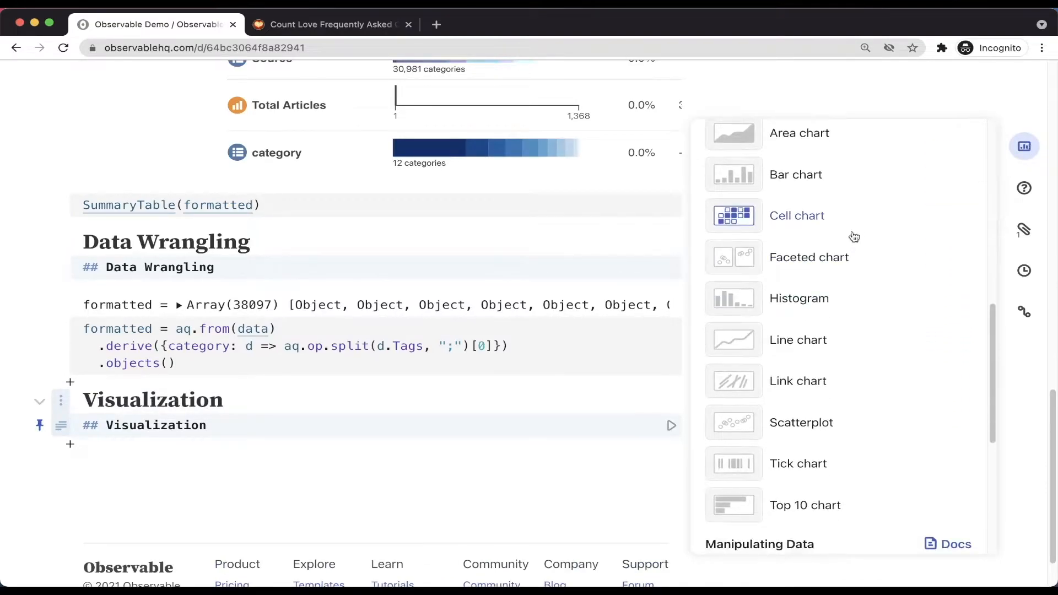
{"action": "left_click", "coordinate": [846, 458]}
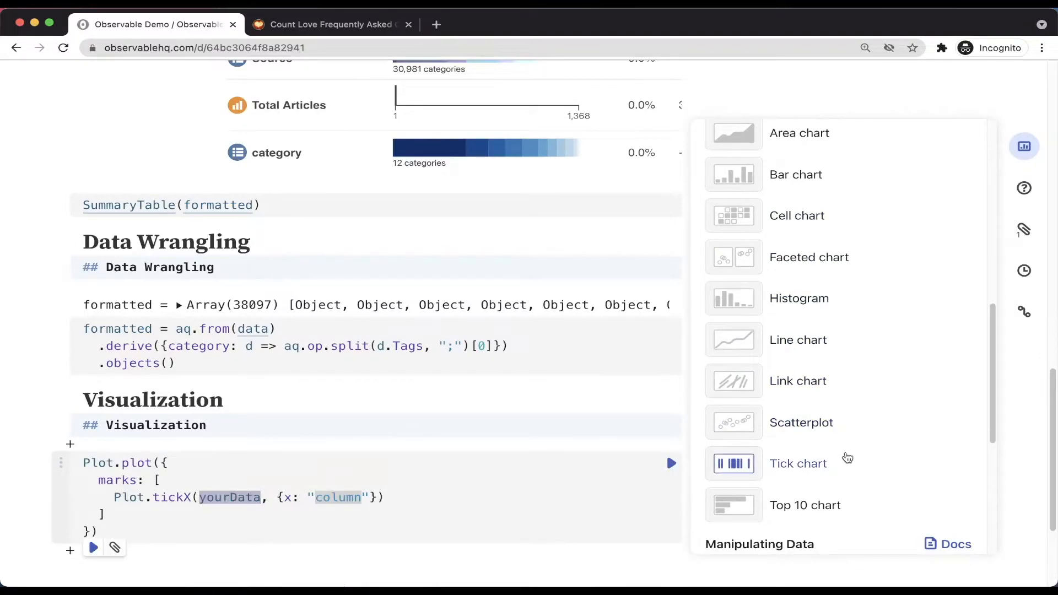
{"action": "type", "text": "fo"}
{"action": "key", "text": "Return"}
{"action": "key", "text": "Tab"}
{"action": "type", "text": "Date"}
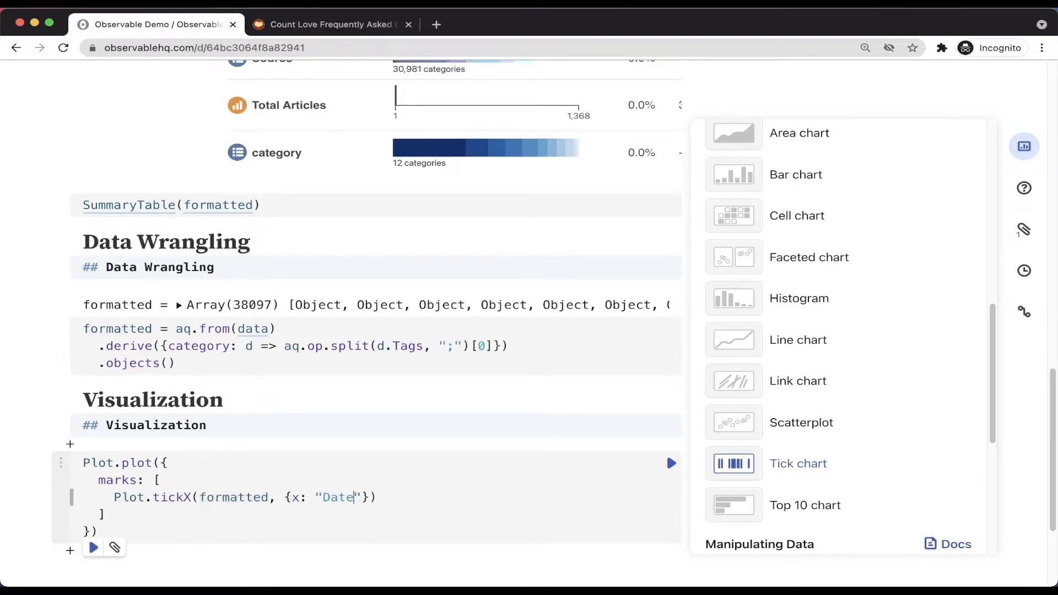
{"action": "key", "text": "shift+Return"}
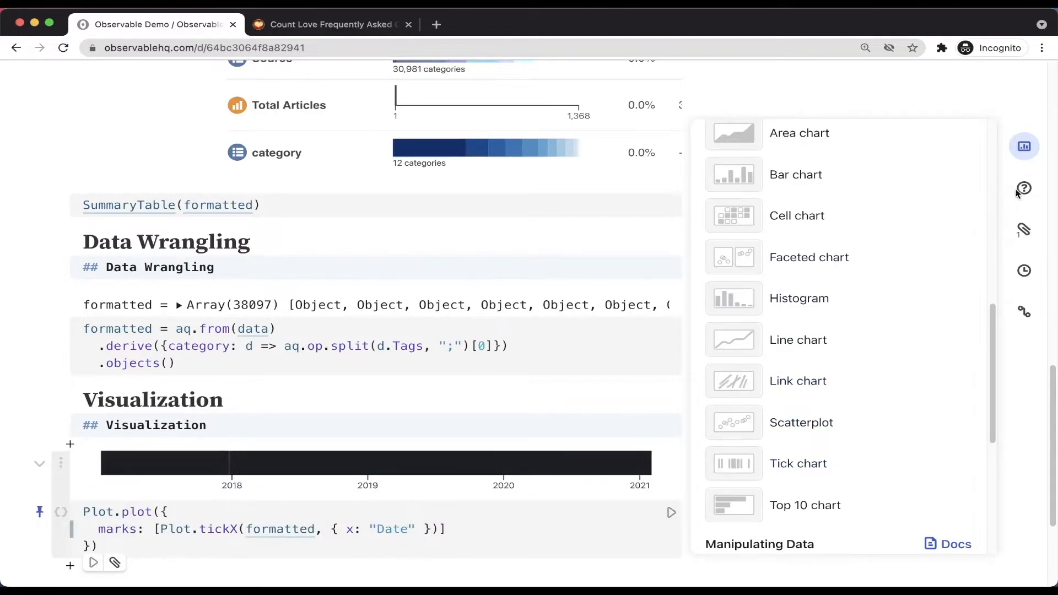
{"action": "left_click", "coordinate": [1025, 150]}
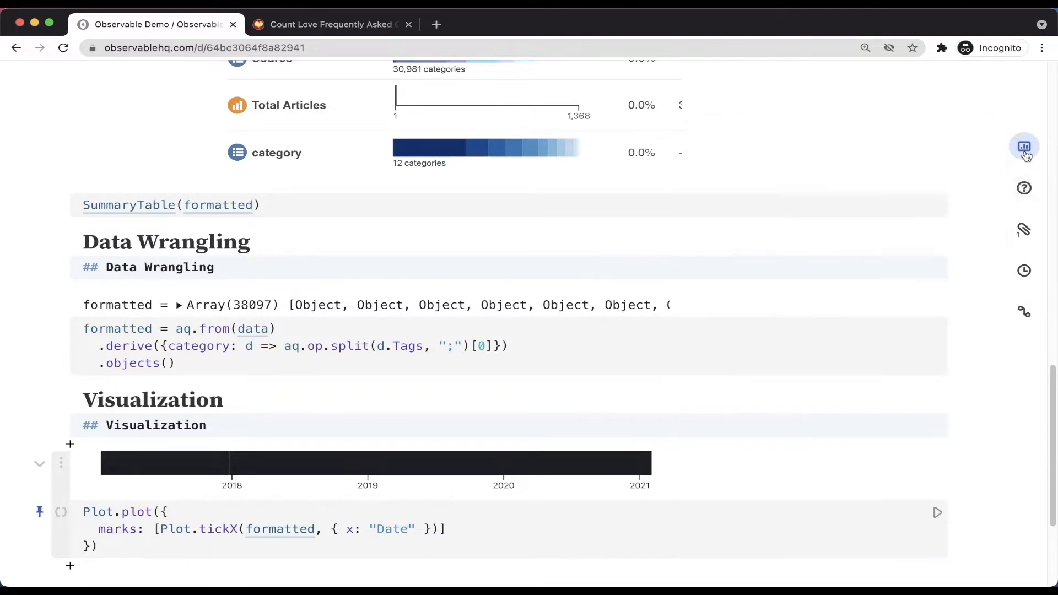
Add stroke: "category" and y: "category" to the tickX options of the chart and rerun the cell
{"action": "scroll", "coordinate": [658, 518], "scroll_direction": "down", "scroll_amount": 3}
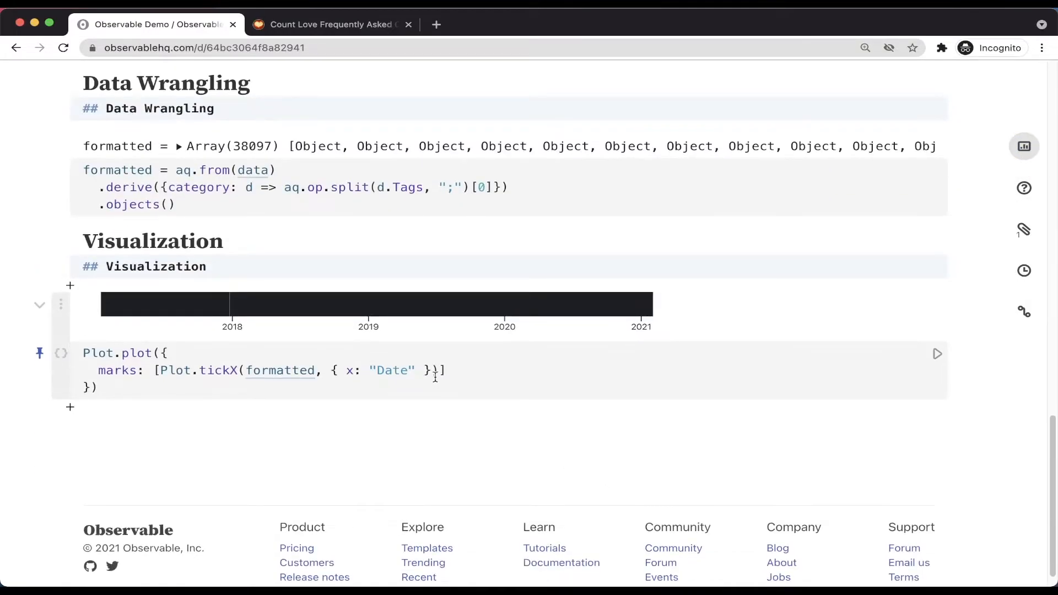
{"action": "left_click", "coordinate": [417, 368]}
{"action": "type", "text": ", "}
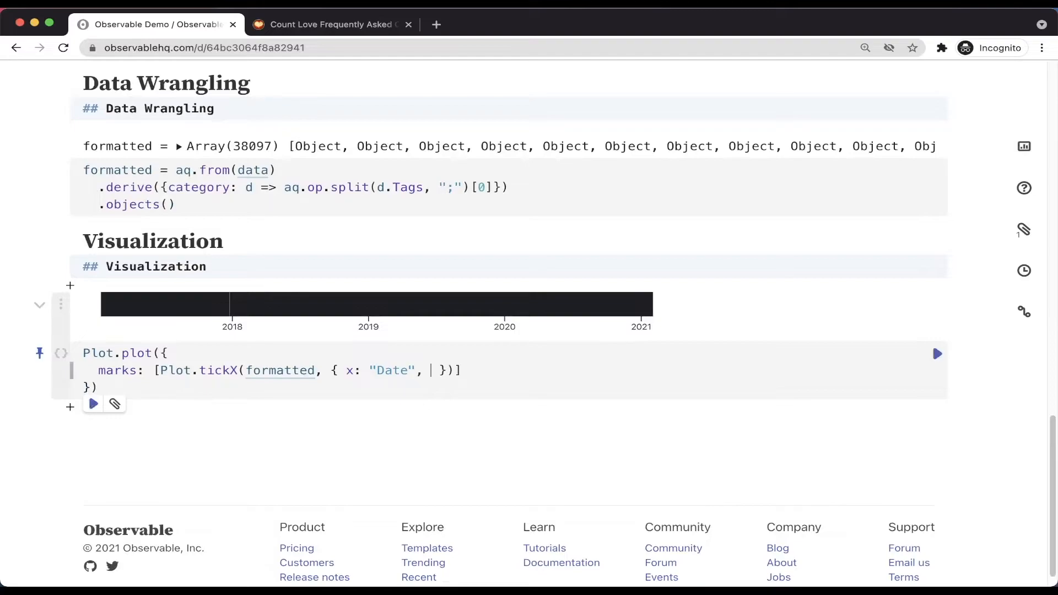
{"action": "type", "text": "stroke: \"catego"}
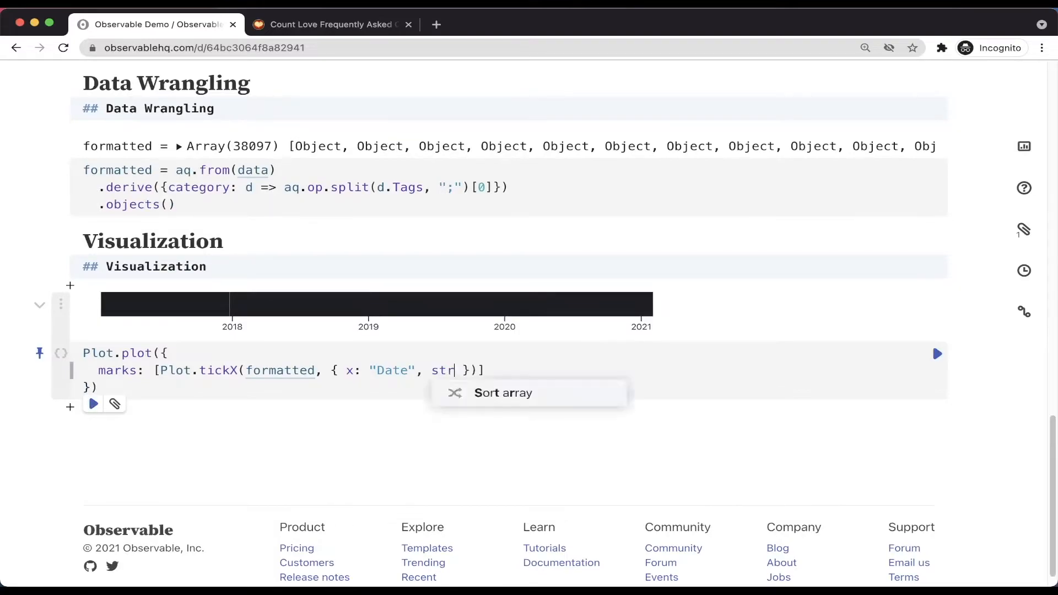
{"action": "type", "text": "ry\", y: \""}
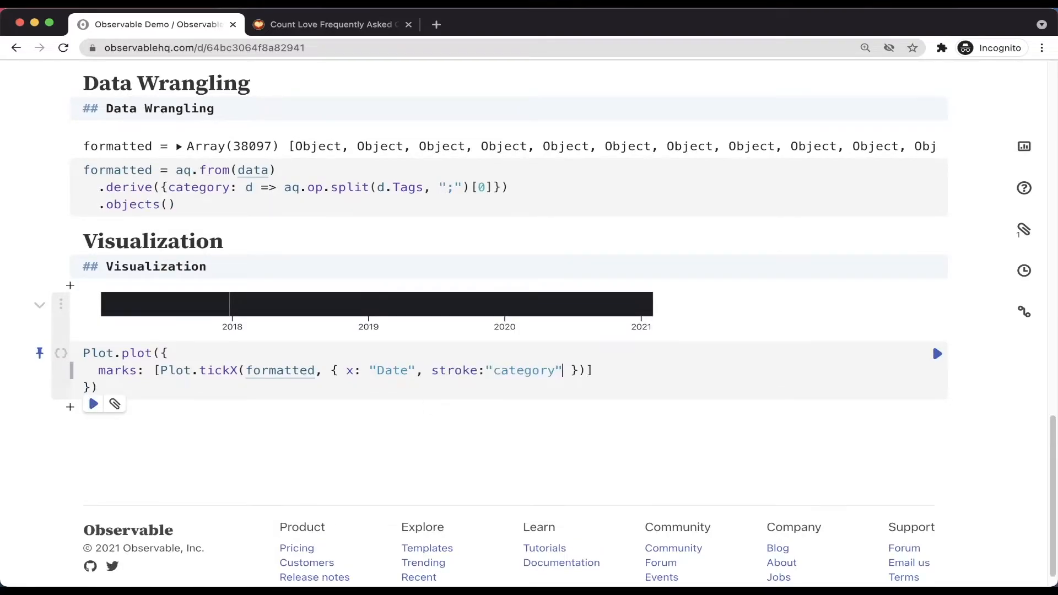
{"action": "type", "text": "category"}
{"action": "key", "text": "shift+Return"}
Add marginLeft: 110 to the plot options after the marks array and rerun the cell
{"action": "scroll", "coordinate": [496, 330], "scroll_direction": "down", "scroll_amount": 3}
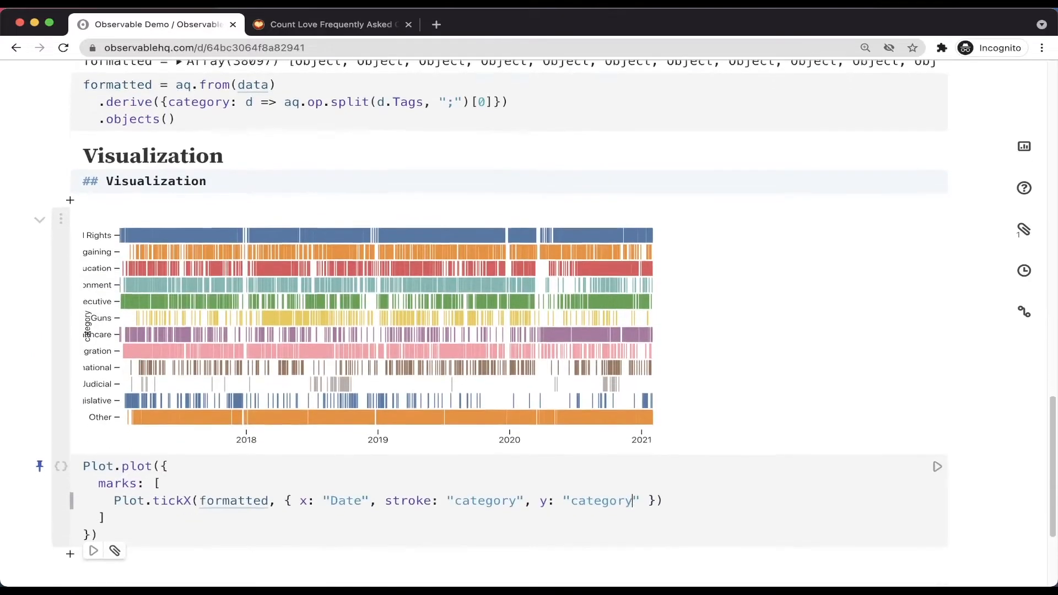
{"action": "key", "text": "Down"}
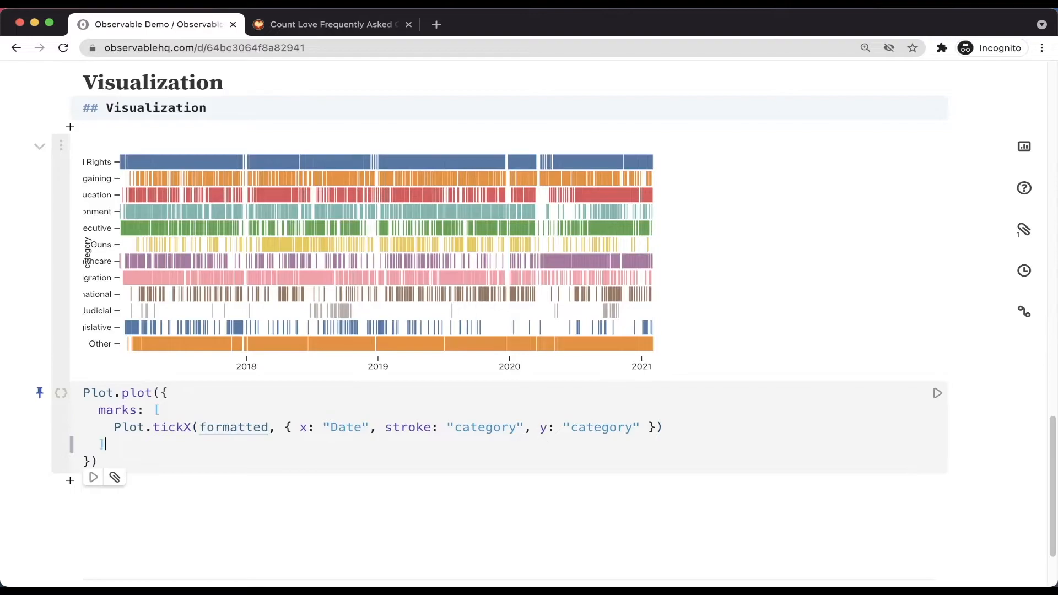
{"action": "type", "text": ","}
{"action": "key", "text": "Return"}
{"action": "type", "text": "marginLeft: 110"}
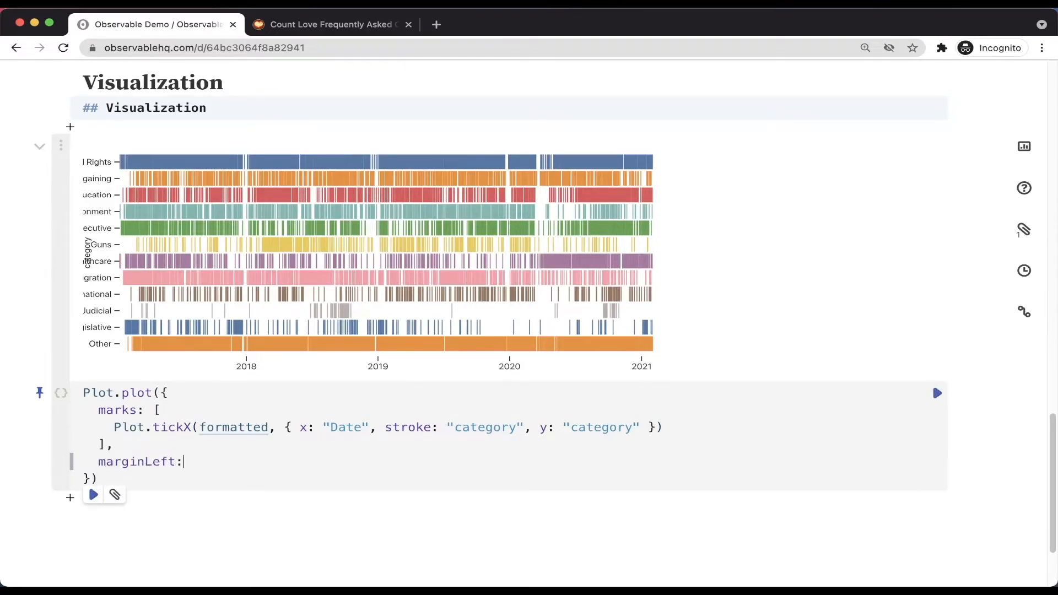
{"action": "key", "text": "shift+Return"}
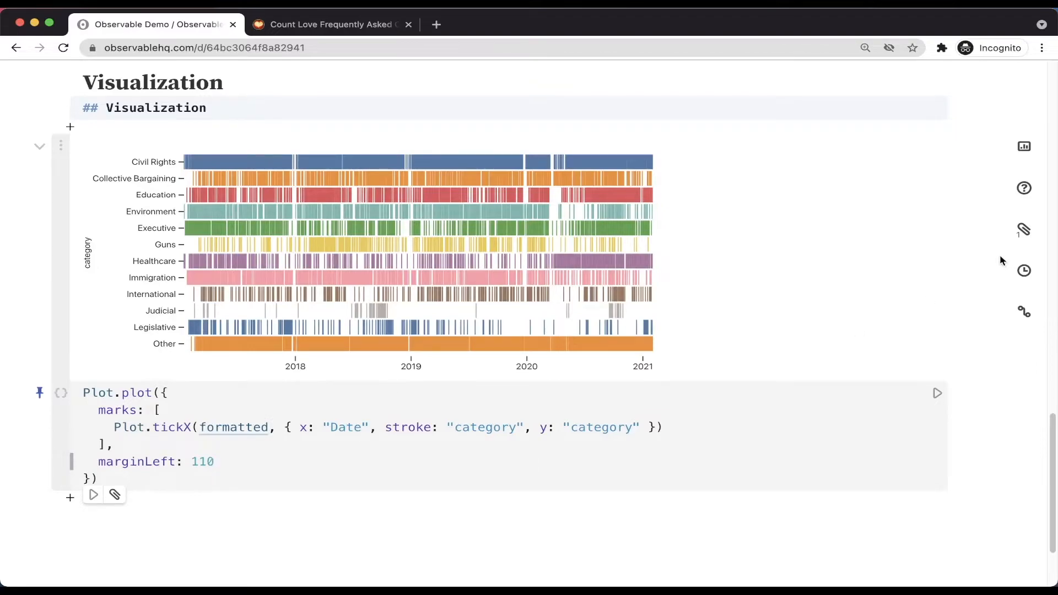
Insert the Search input snippet below the chart with formatted as its data and run the cell
{"action": "left_click", "coordinate": [1025, 146]}
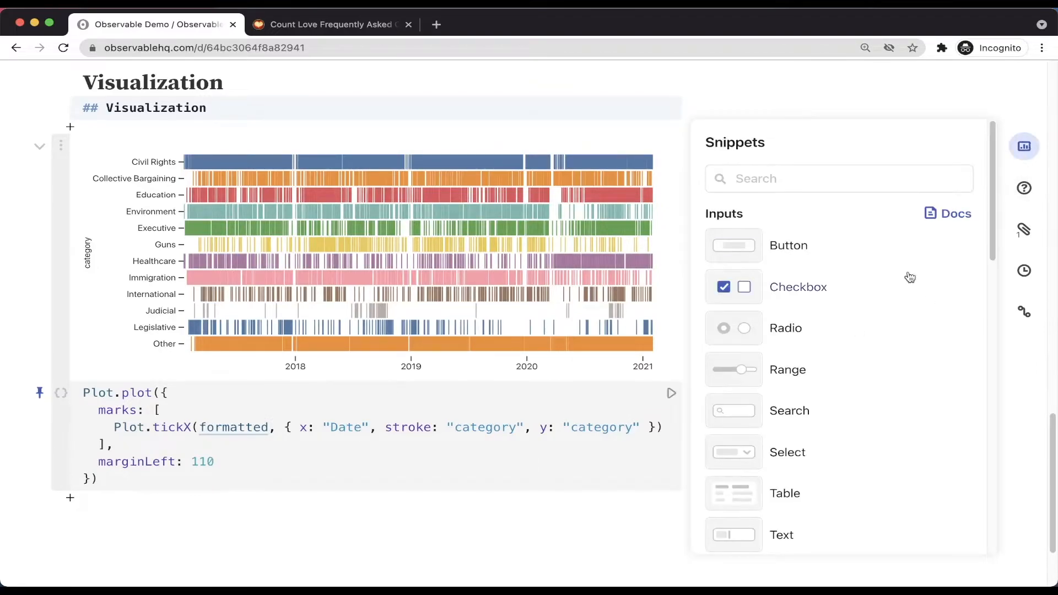
{"action": "scroll", "coordinate": [906, 276], "scroll_direction": "down", "scroll_amount": 2}
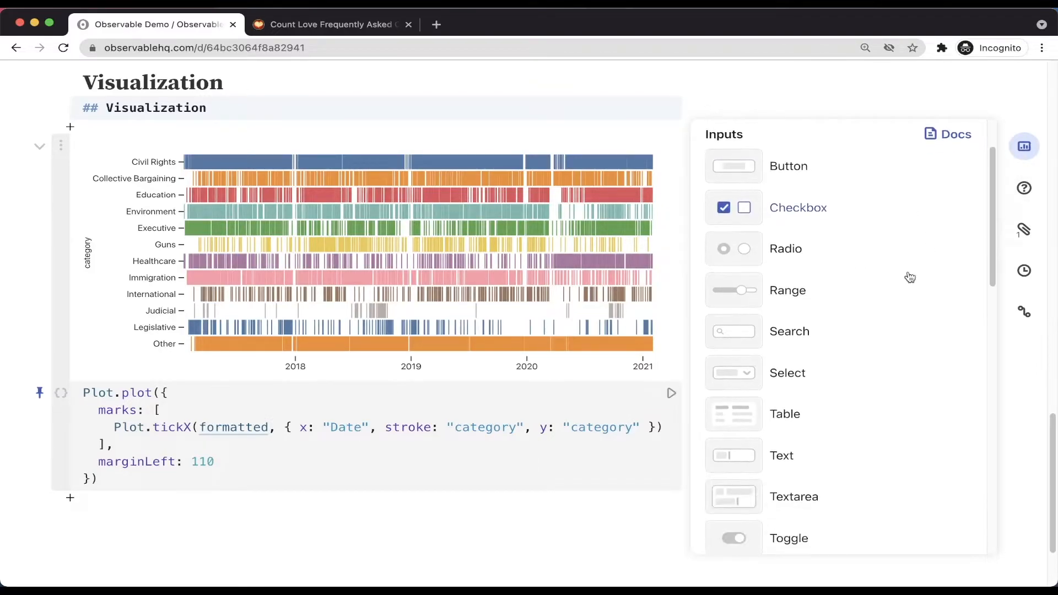
{"action": "left_click", "coordinate": [818, 331]}
{"action": "left_click", "coordinate": [1023, 157]}
{"action": "scroll", "coordinate": [514, 441], "scroll_direction": "down", "scroll_amount": 2}
{"action": "double_click", "coordinate": [329, 439]}
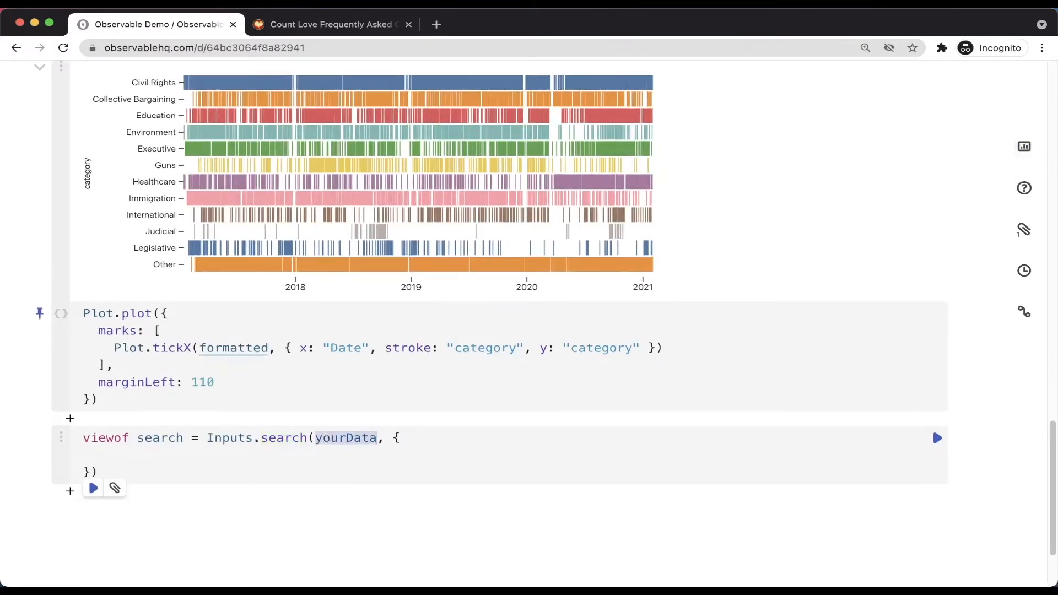
{"action": "type", "text": "formatted"}
{"action": "key", "text": "shift+Return"}
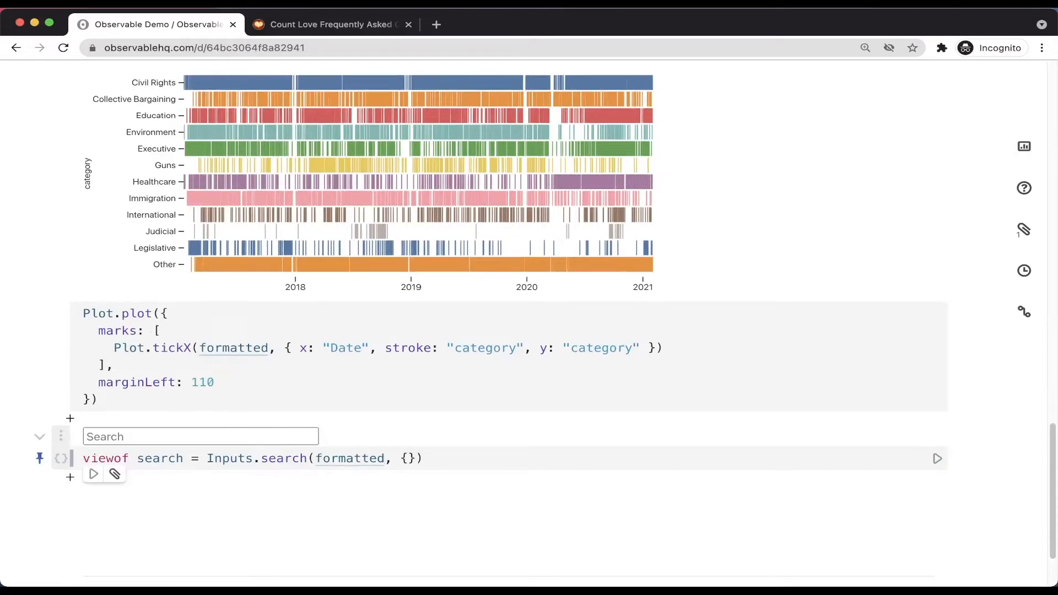
Replace formatted with search as the tickX data source in the chart cell and rerun it
{"action": "double_click", "coordinate": [155, 461]}
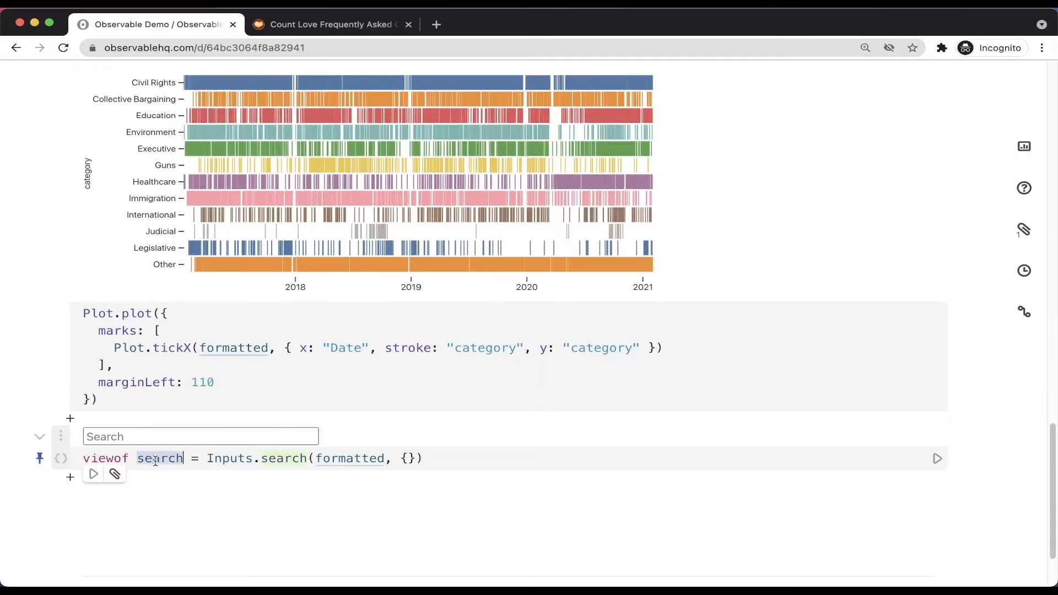
{"action": "key", "text": "ctrl+c"}
{"action": "double_click", "coordinate": [234, 347]}
{"action": "key", "text": "ctrl+v"}
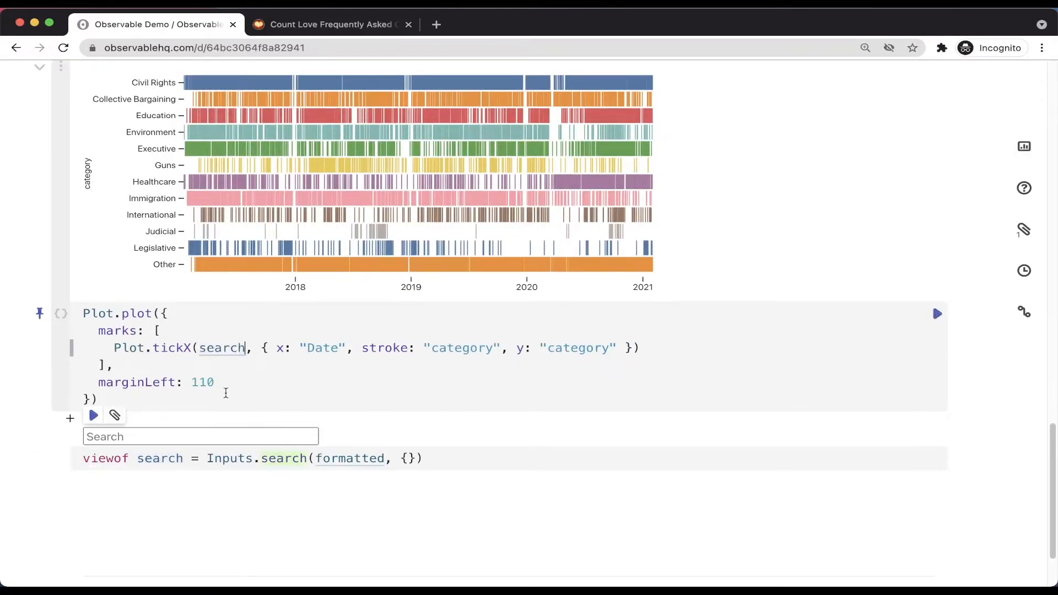
{"action": "key", "text": "shift+Return"}
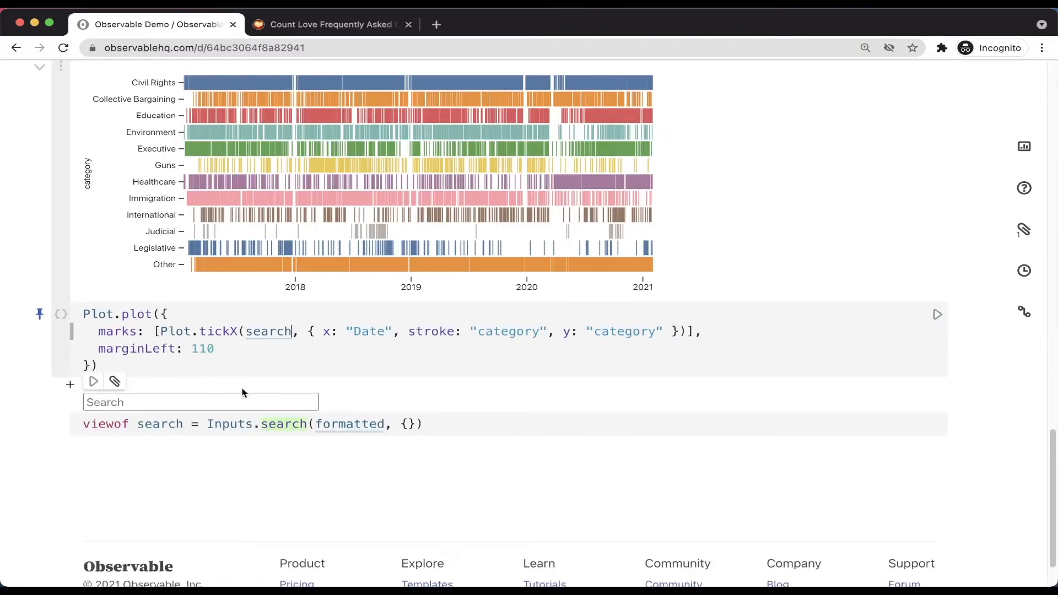
Test the chart's search filter with the terms "seattle" and "health"
{"action": "left_click", "coordinate": [228, 401]}
{"action": "type", "text": "seattle"}
{"action": "scroll", "coordinate": [496, 276], "scroll_direction": "up", "scroll_amount": 2}
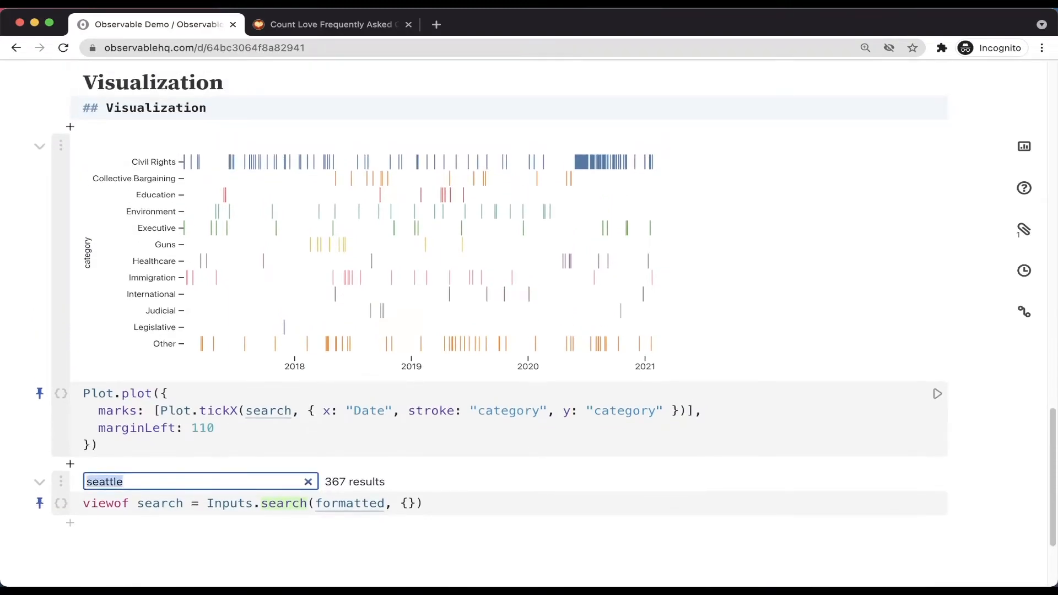
{"action": "type", "text": "health"}
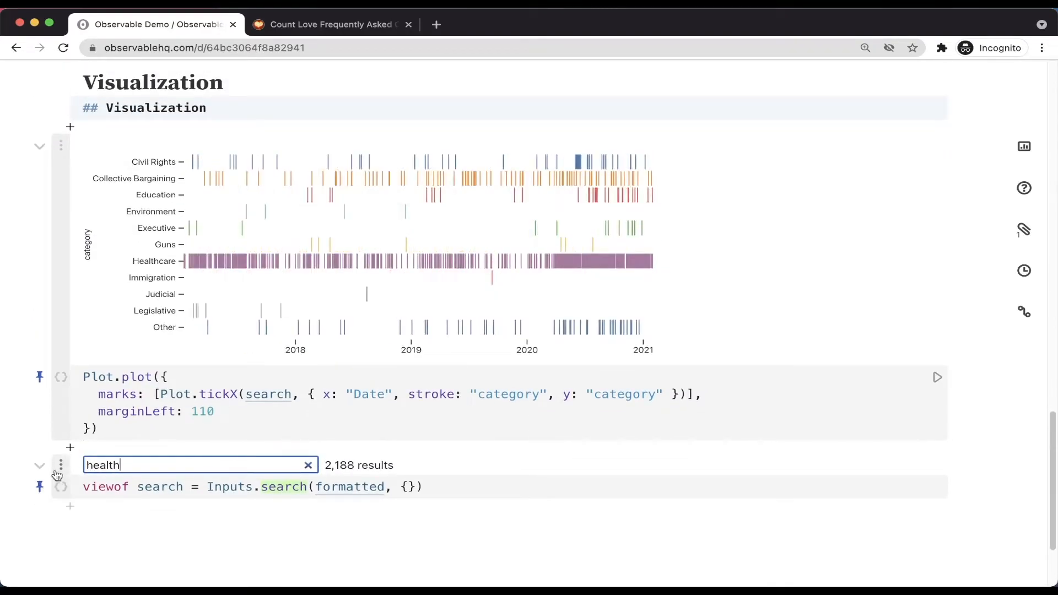
Move the search input cell directly above the tick chart and hide its code
{"action": "left_click_drag", "start_coordinate": [61, 466], "coordinate": [61, 110]}
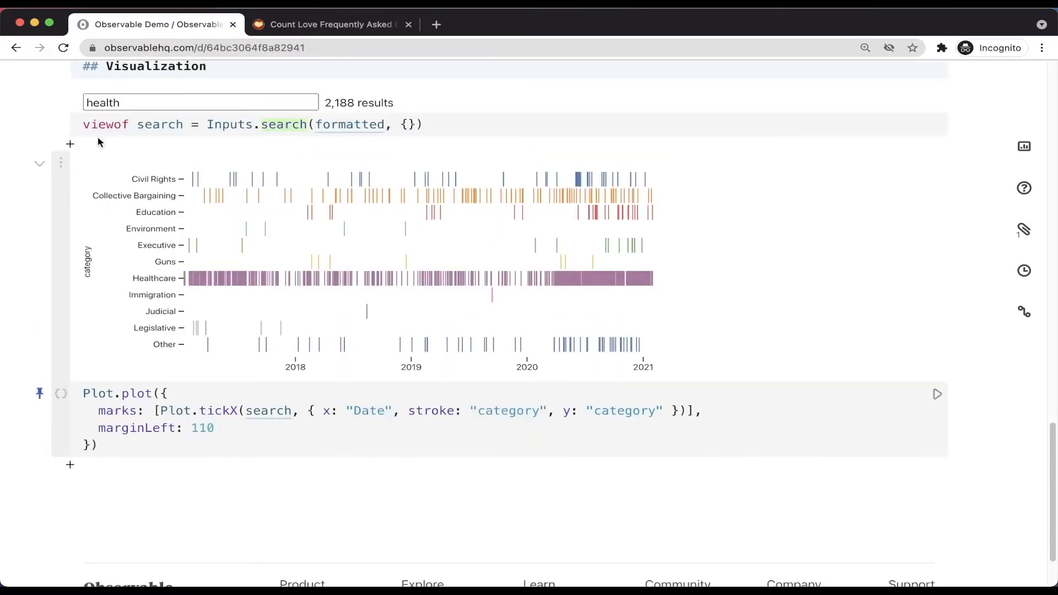
{"action": "left_click", "coordinate": [46, 125]}
Name the chart cell by assigning its Plot.plot call to tick_chart and rerun it
{"action": "left_click", "coordinate": [121, 387]}
{"action": "type", "text": "tick_chart "}
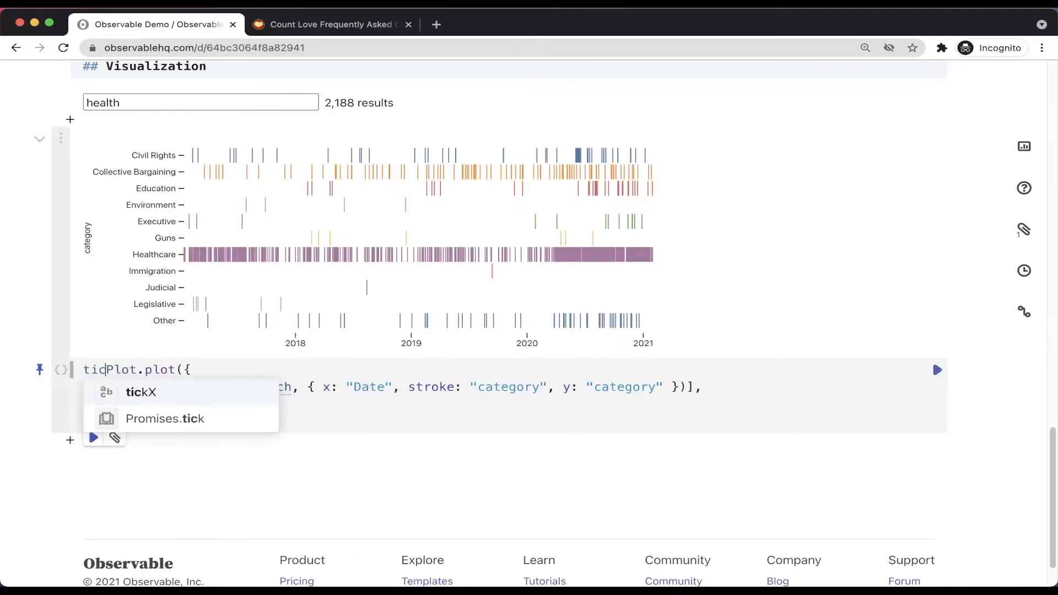
{"action": "type", "text": "="}
{"action": "key", "text": "shift+Return"}
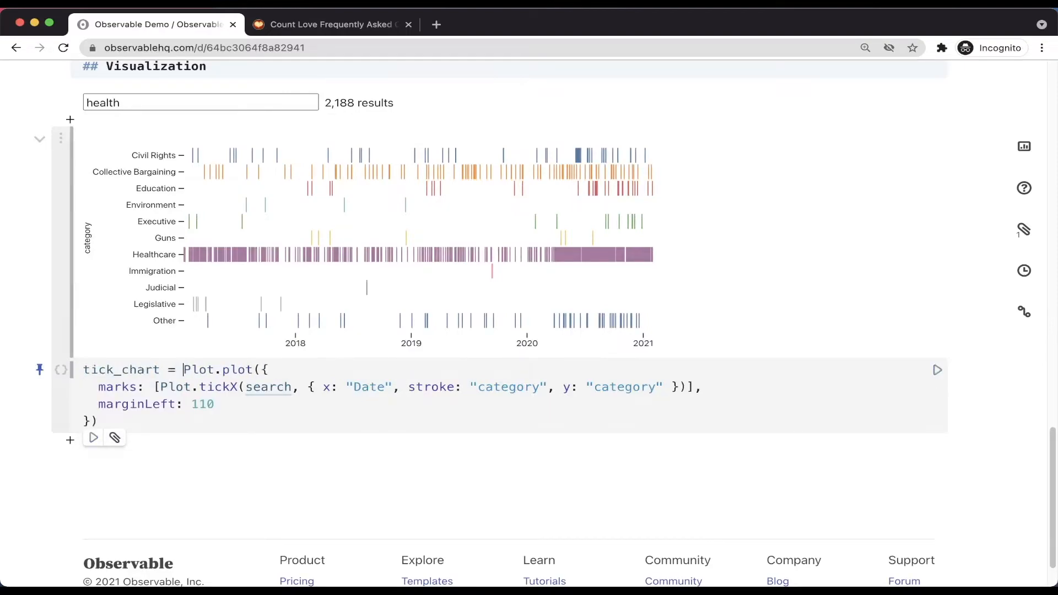
Examine the access roles available for the entire team in the notebook's sharing settings, leaving the settings as they are
{"action": "scroll", "coordinate": [419, 385], "scroll_direction": "up", "scroll_amount": 15}
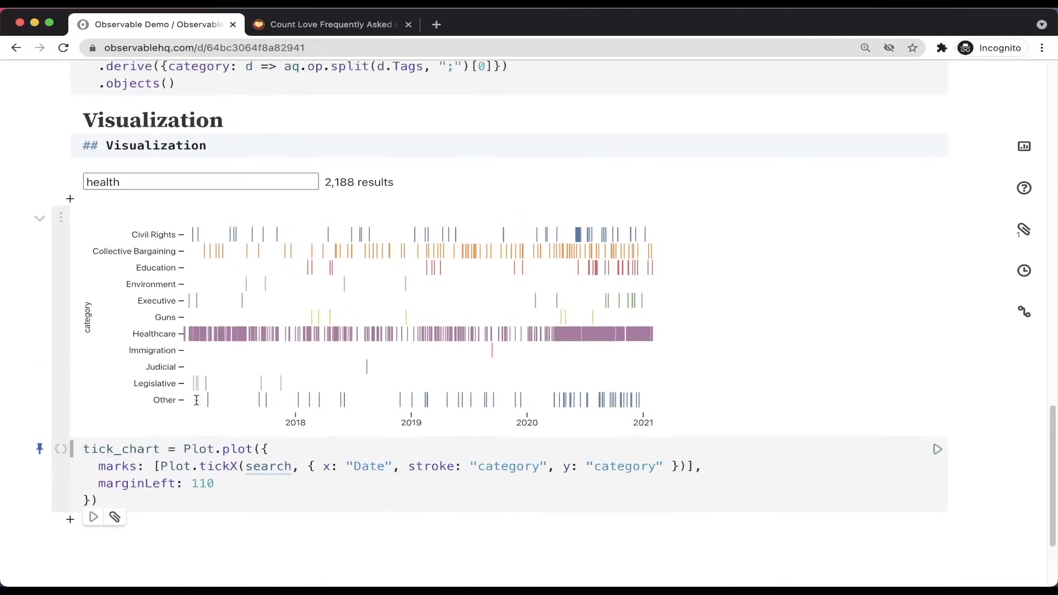
{"action": "scroll", "coordinate": [420, 398], "scroll_direction": "up", "scroll_amount": 3}
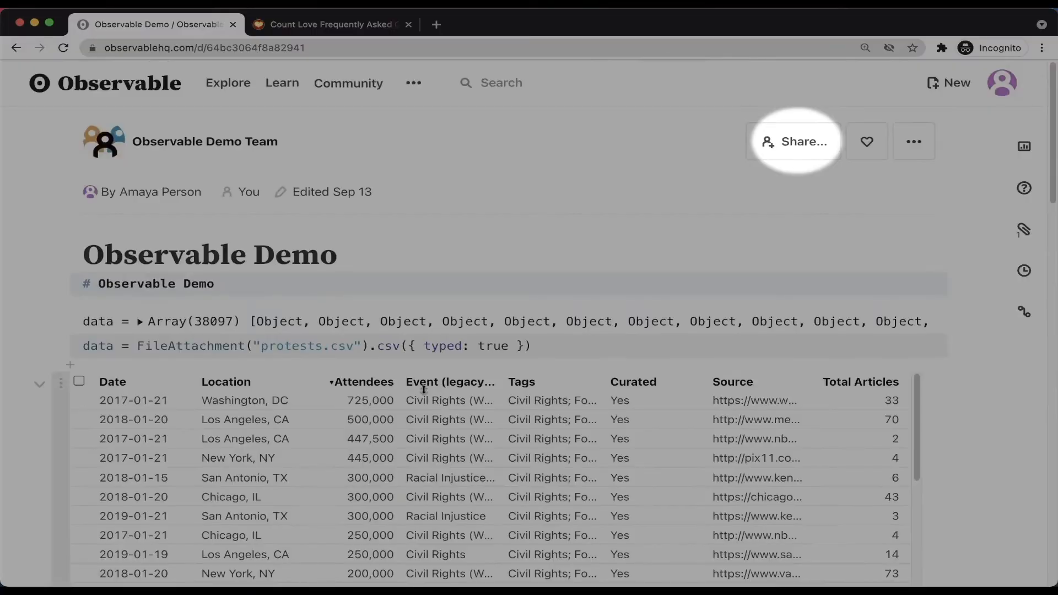
{"action": "left_click", "coordinate": [763, 142]}
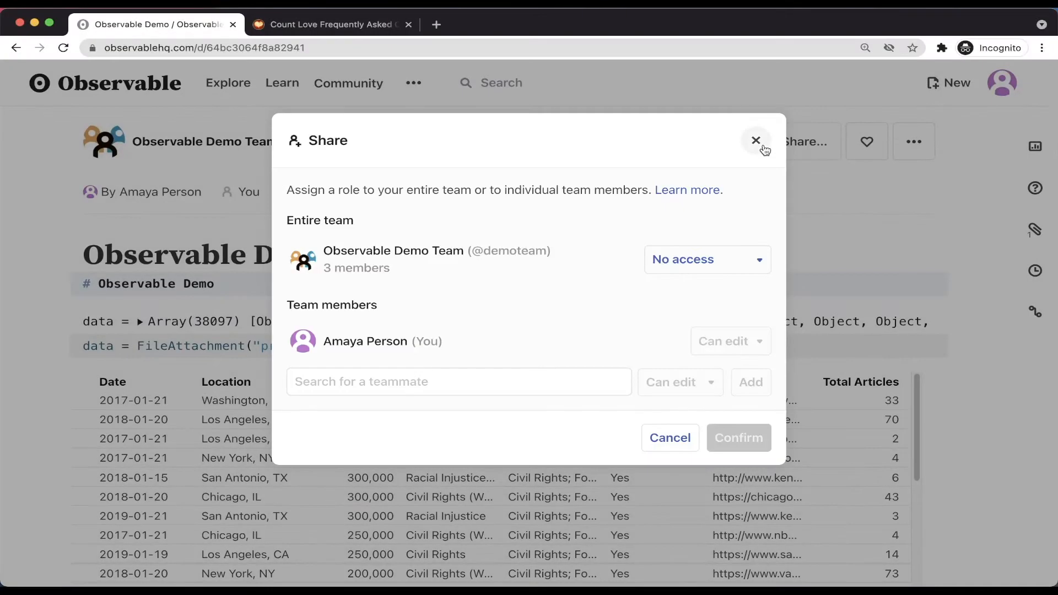
{"action": "left_click", "coordinate": [738, 265]}
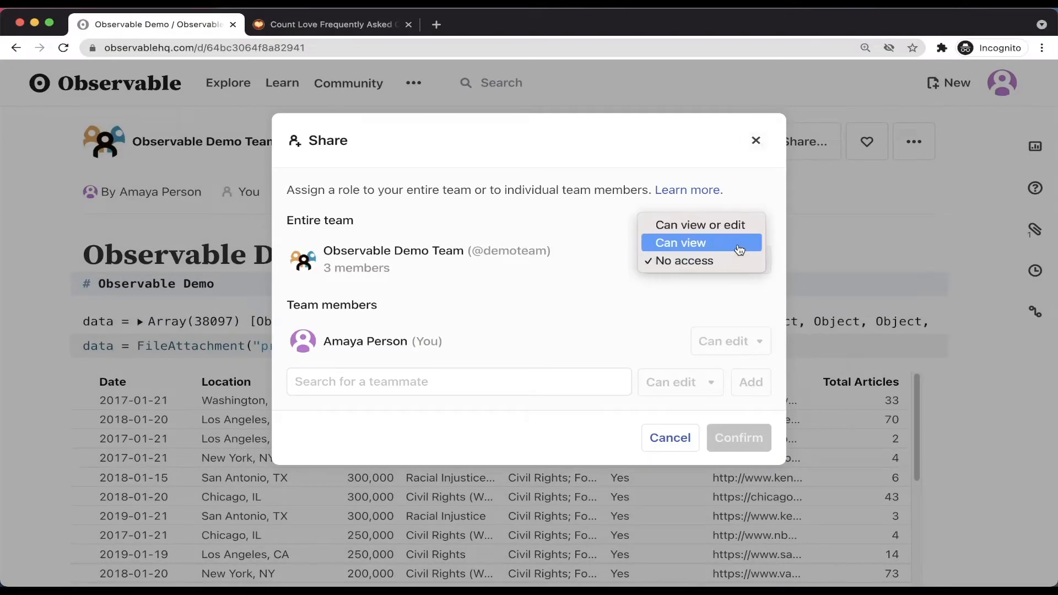
{"action": "left_click", "coordinate": [757, 142]}
Publish the notebook with Public visibility, an automatic thumbnail and an automatic notebook URL
{"action": "left_click", "coordinate": [914, 148]}
{"action": "left_click", "coordinate": [914, 144]}
{"action": "left_click", "coordinate": [878, 220]}
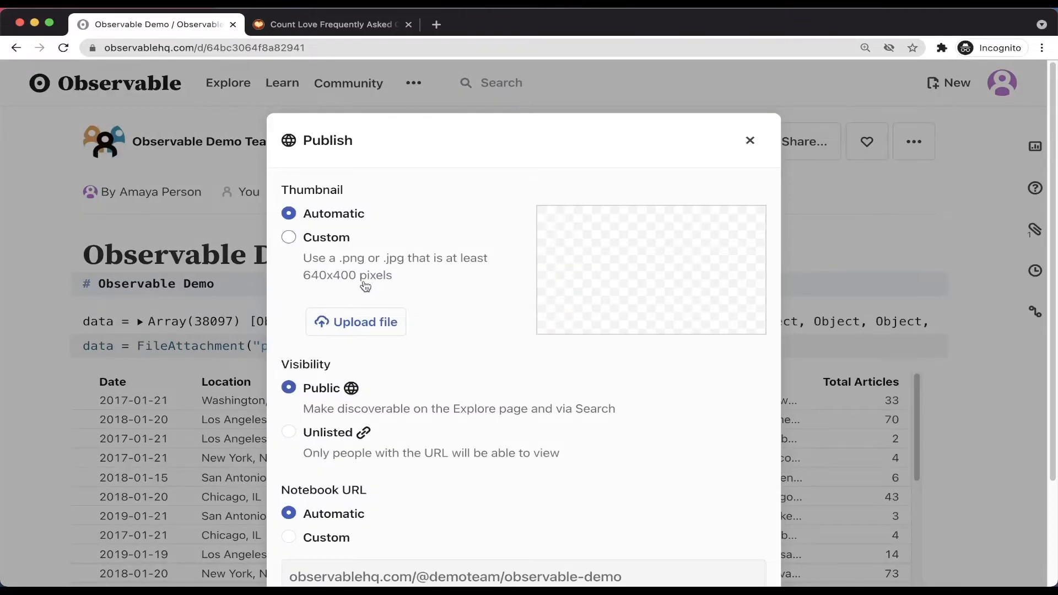
{"action": "scroll", "coordinate": [366, 286], "scroll_direction": "down", "scroll_amount": 1}
{"action": "left_click", "coordinate": [735, 556]}
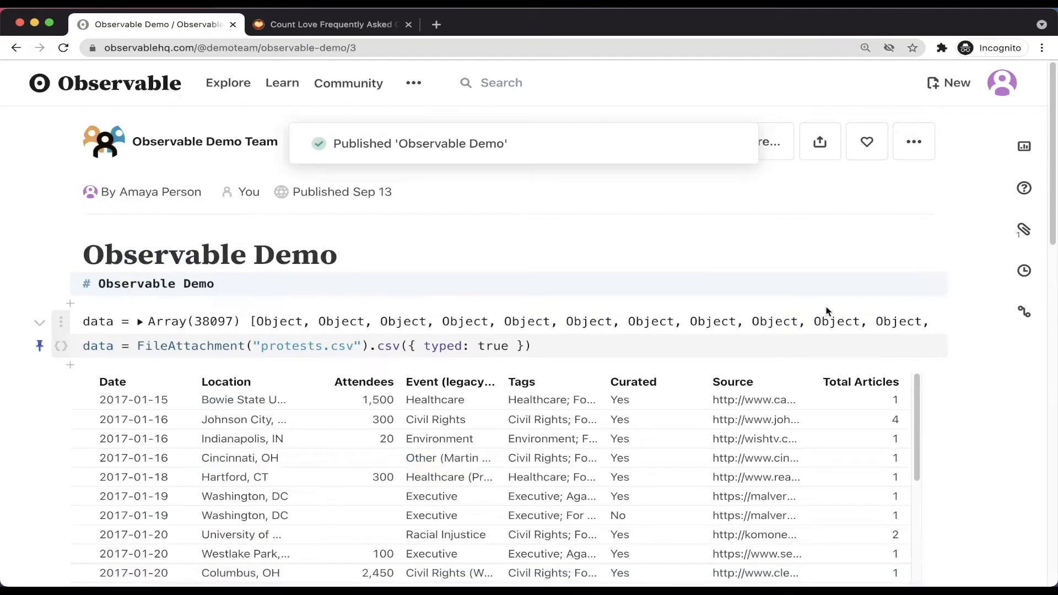
Open the embed settings for the tick_chart cell and include the viewof search cell in the embed
{"action": "scroll", "coordinate": [826, 311], "scroll_direction": "down", "scroll_amount": 15}
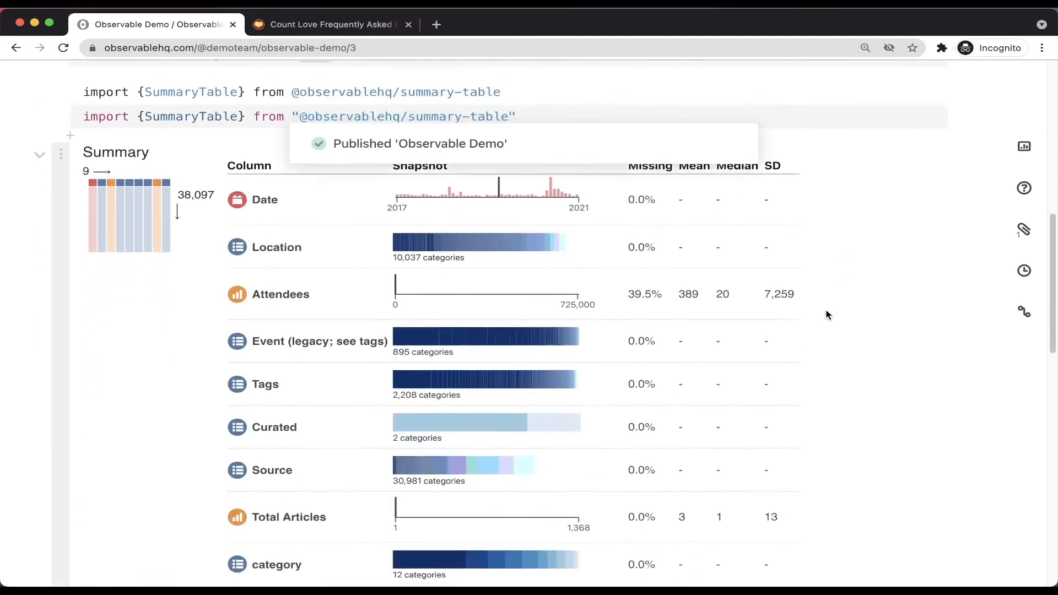
{"action": "scroll", "coordinate": [826, 315], "scroll_direction": "down", "scroll_amount": 8}
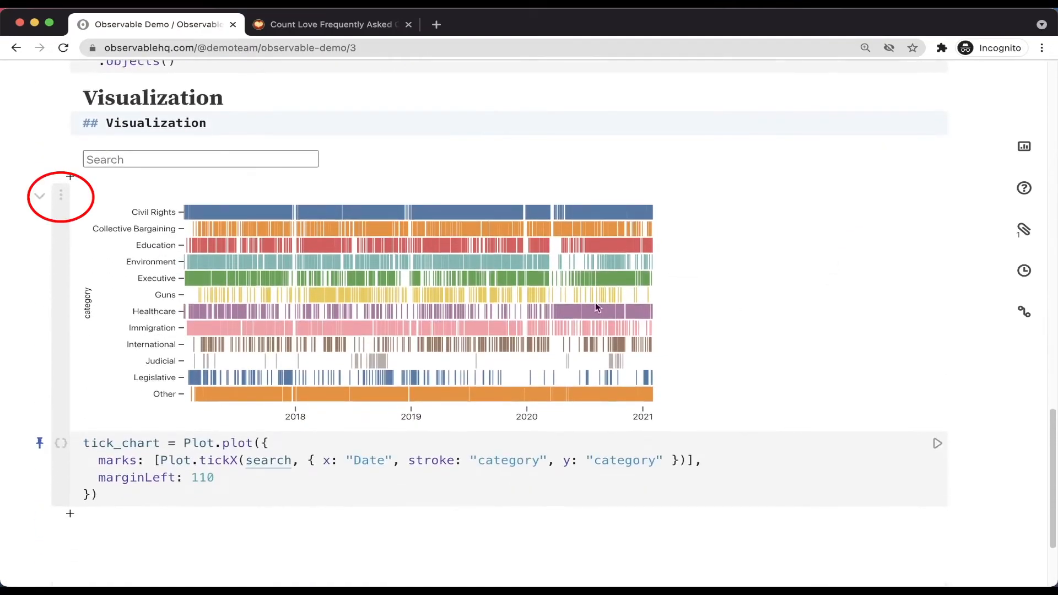
{"action": "left_click", "coordinate": [59, 196]}
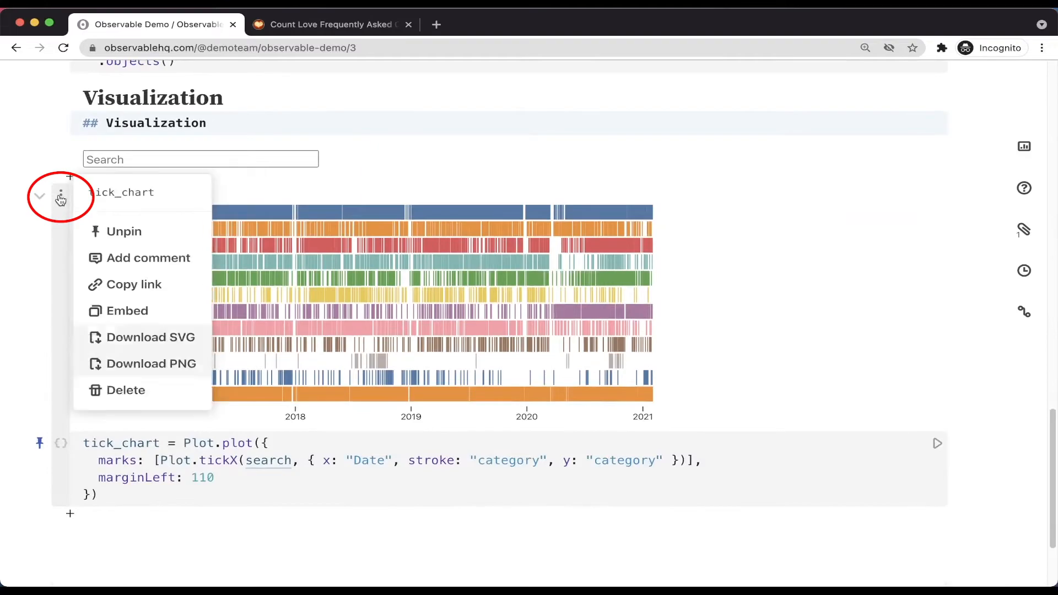
{"action": "left_click", "coordinate": [133, 312]}
{"action": "left_click", "coordinate": [156, 297]}
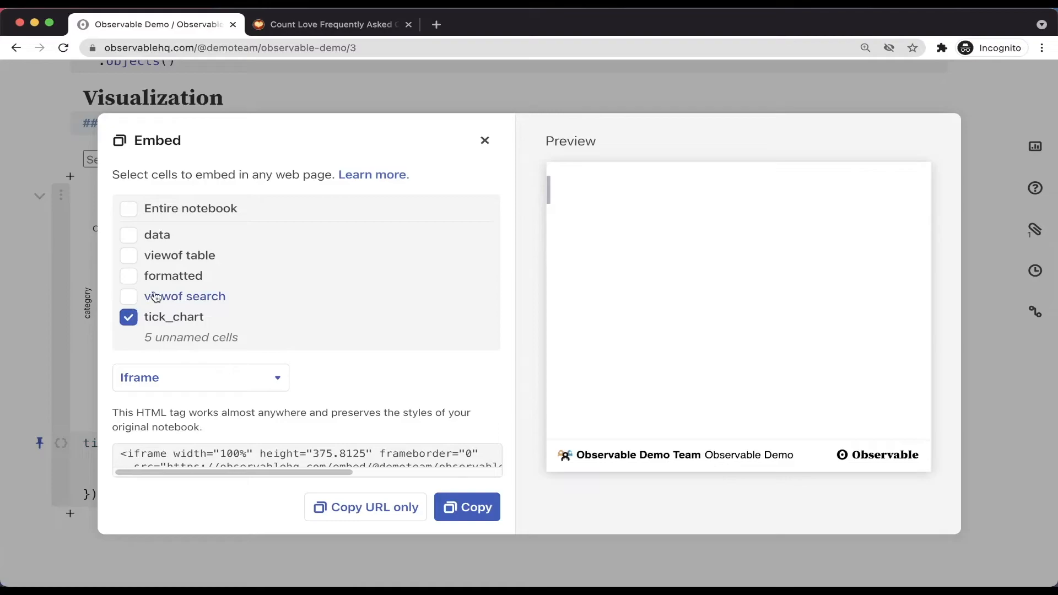
Review the embed format options, keep Iframe, and copy only the embed URL
{"action": "left_click", "coordinate": [217, 372]}
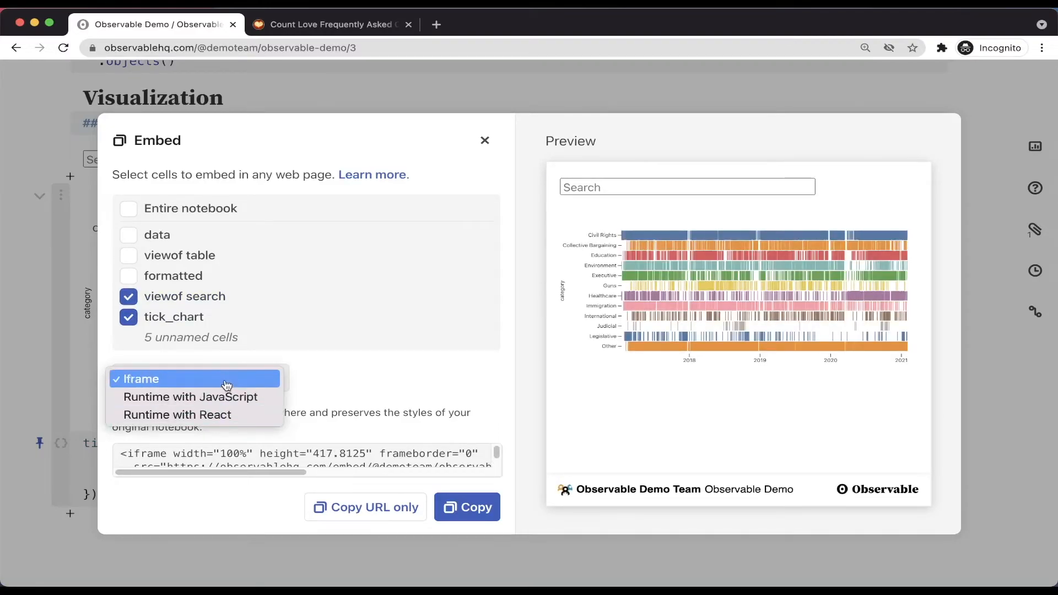
{"action": "left_click", "coordinate": [360, 392]}
{"action": "left_click", "coordinate": [396, 510]}
Open the copied embed URL in a new browser tab and filter the embedded chart by "portland"
{"action": "key", "text": "super+t"}
{"action": "type", "text": "https://observablehq.com/embed/@demoteam/observable-demo/3?cells=tick_chart%2Cviewof+search"}
{"action": "key", "text": "Return"}
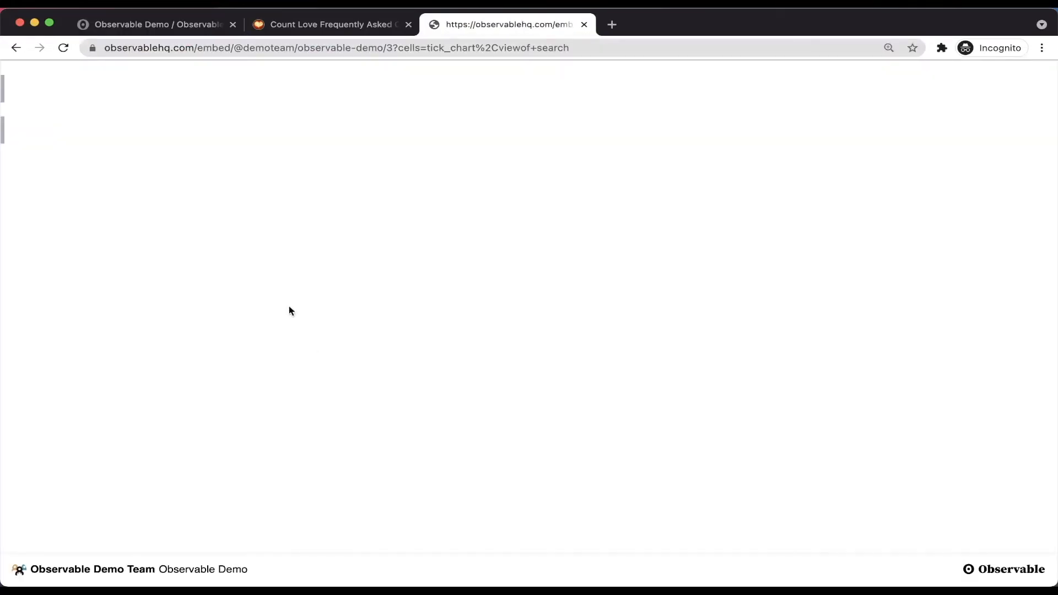
{"action": "left_click", "coordinate": [182, 84]}
{"action": "type", "text": "portland"}
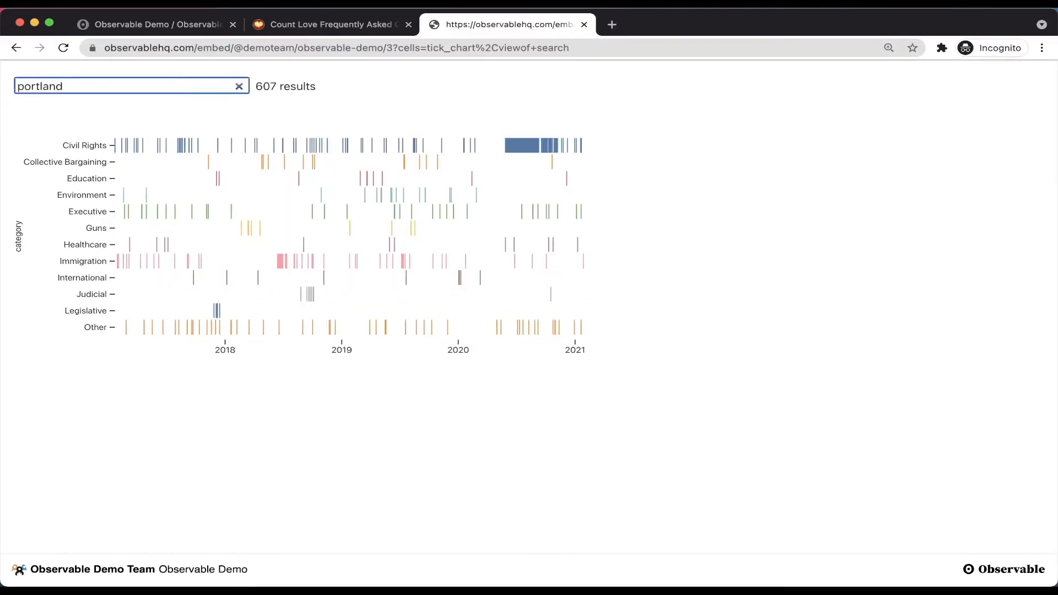
Return to the Observable Demo notebook, close its embed settings and go back to the notebook's title
{"action": "left_click", "coordinate": [189, 26]}
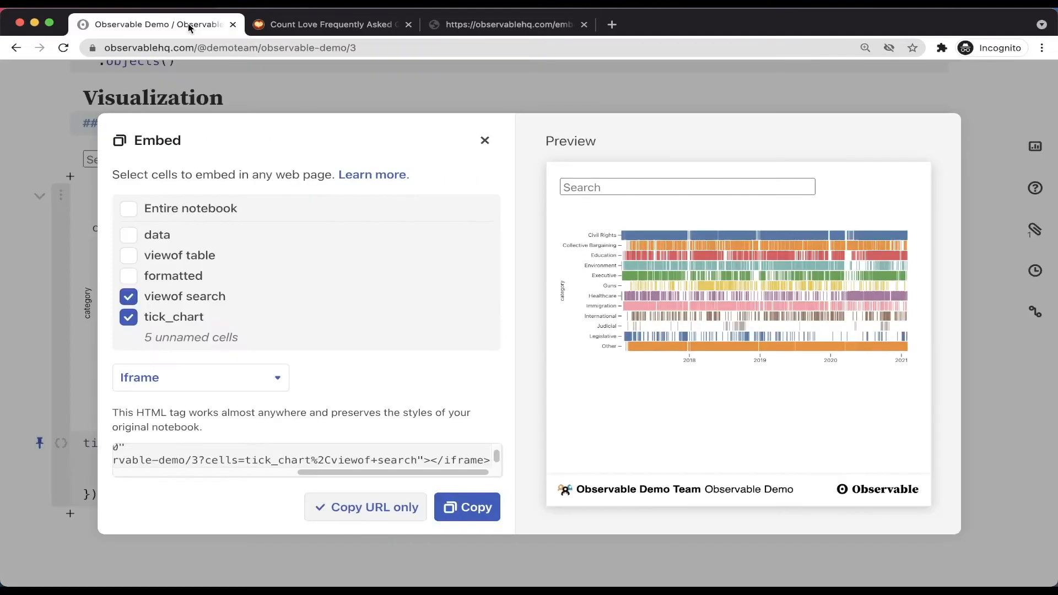
{"action": "left_click", "coordinate": [196, 100]}
{"action": "scroll", "coordinate": [196, 99], "scroll_direction": "up", "scroll_amount": 10}
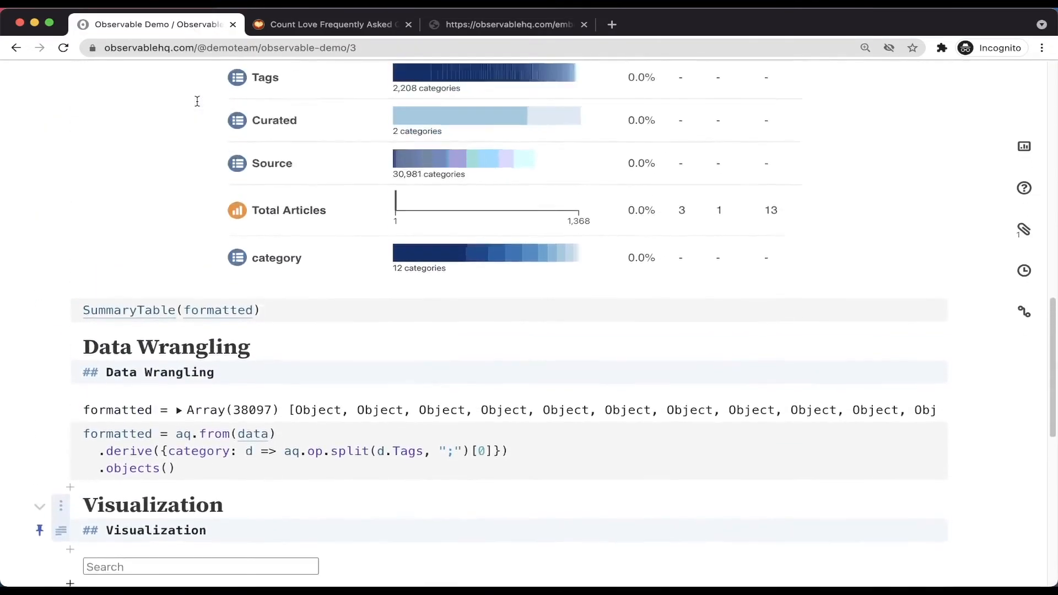
{"action": "scroll", "coordinate": [201, 114], "scroll_direction": "up", "scroll_amount": 6}
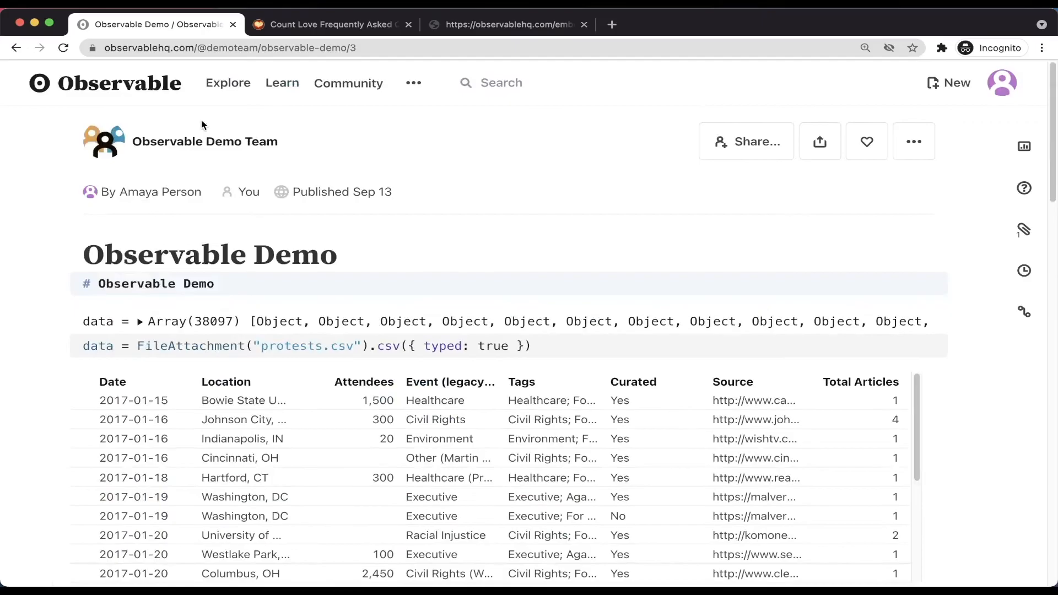